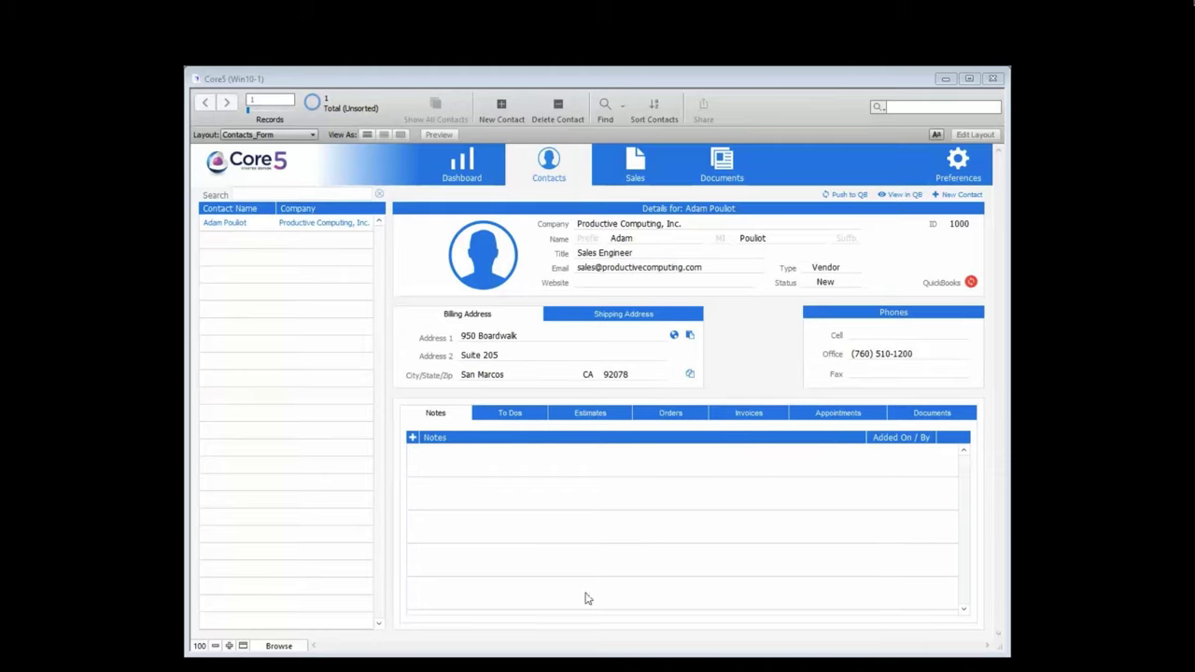
Step: Show the QuickBooks tab of Core5's Preferences, with its connection status and import steps
{"action": "left_click", "coordinate": [953, 169]}
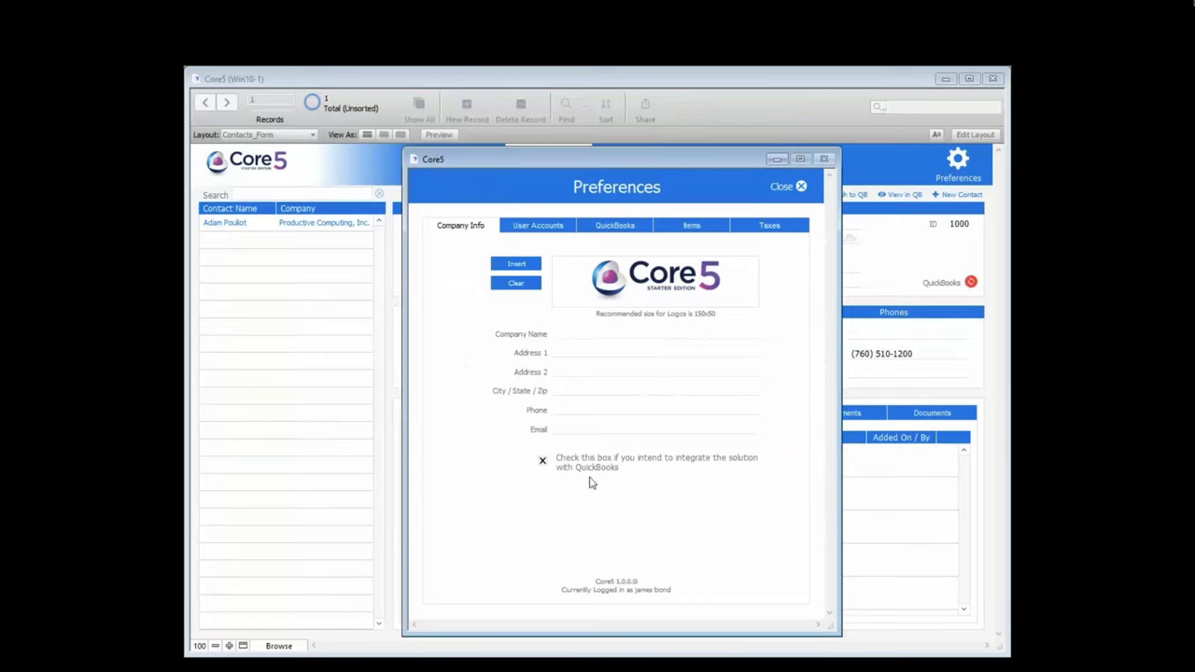
{"action": "left_click", "coordinate": [614, 225]}
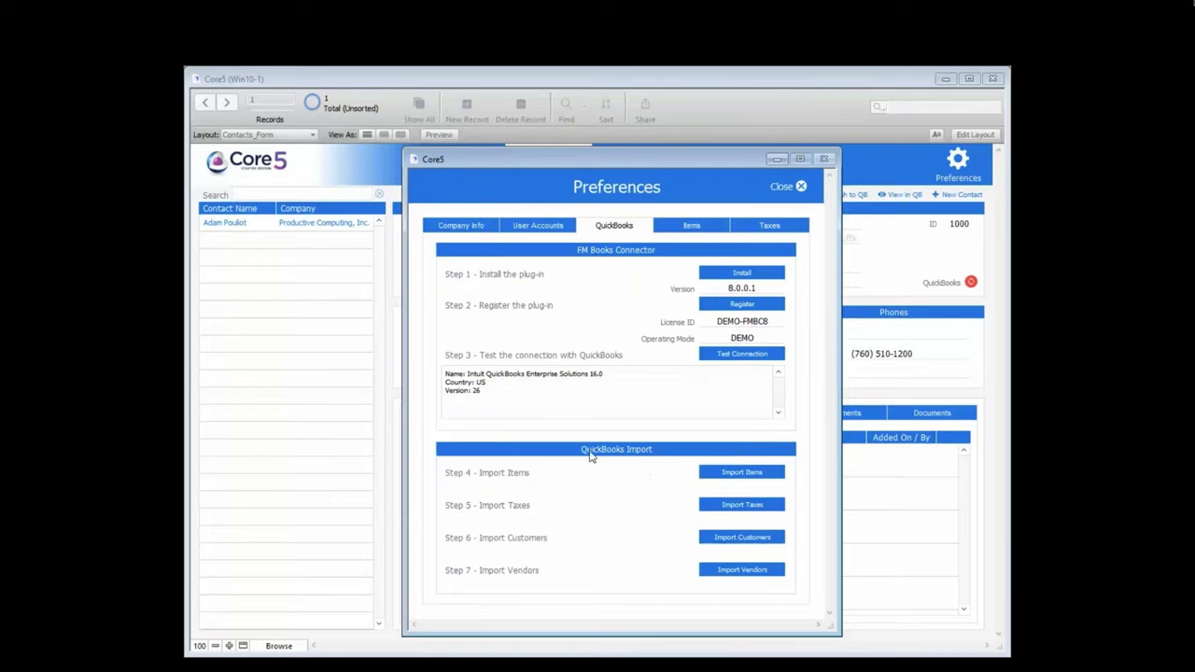
Step: Import all items and tax rates from QuickBooks, confirming each import
{"action": "left_click", "coordinate": [741, 475]}
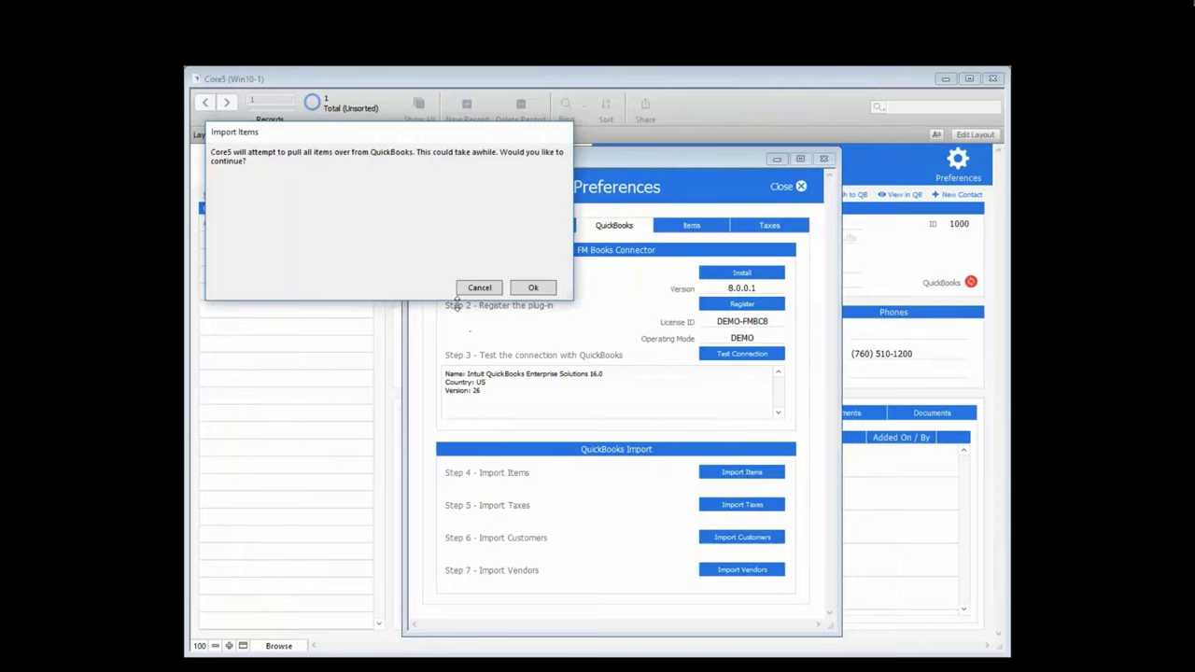
{"action": "left_click", "coordinate": [533, 289]}
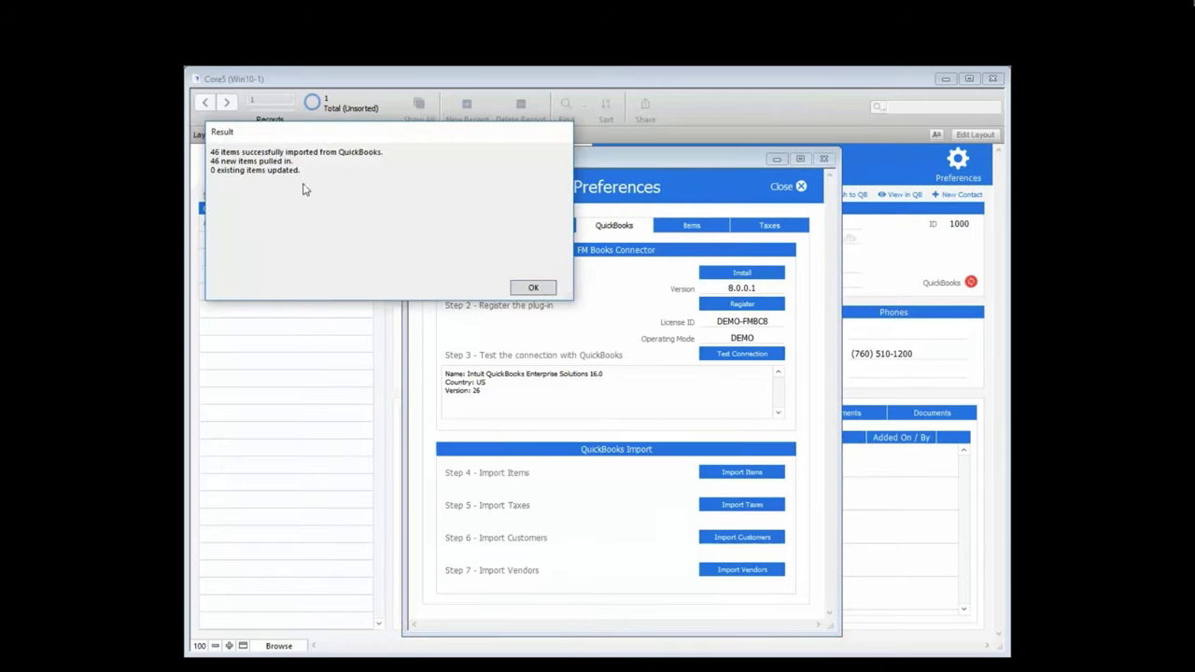
{"action": "left_click", "coordinate": [540, 290]}
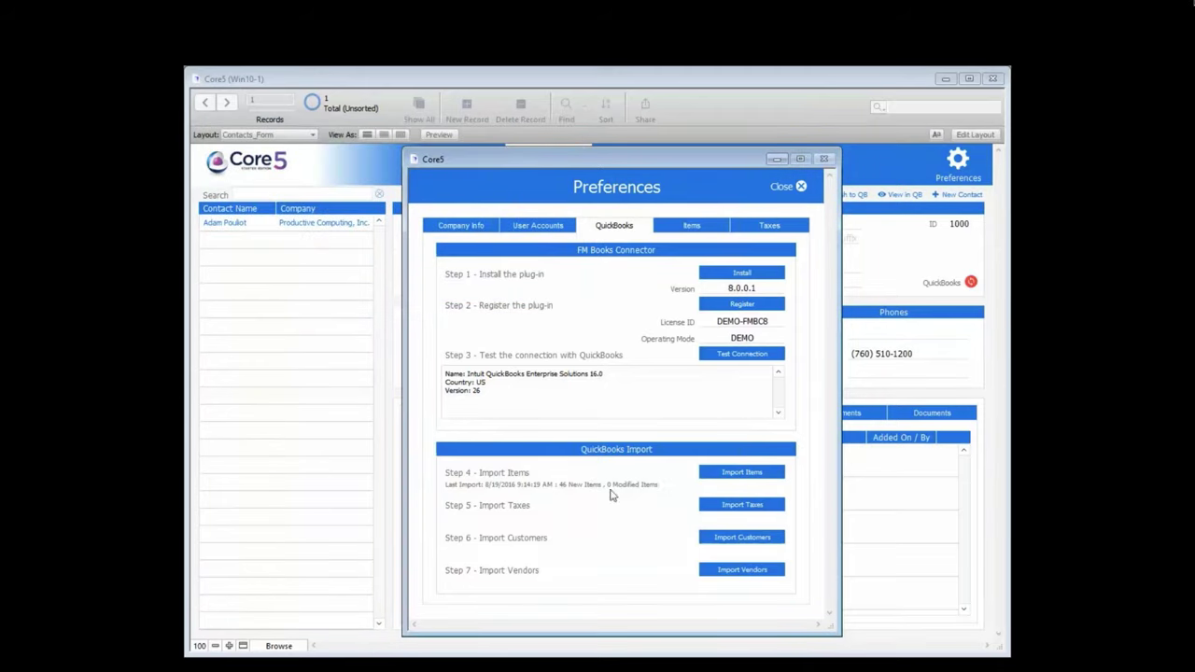
{"action": "left_click", "coordinate": [727, 507]}
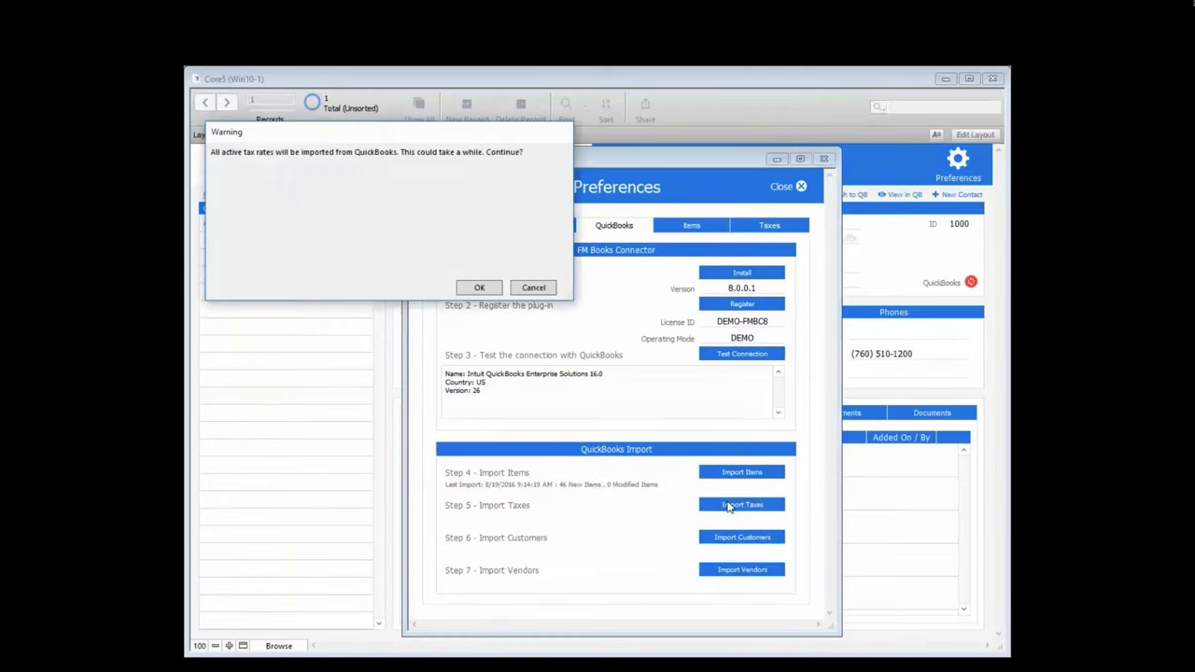
{"action": "left_click", "coordinate": [492, 293]}
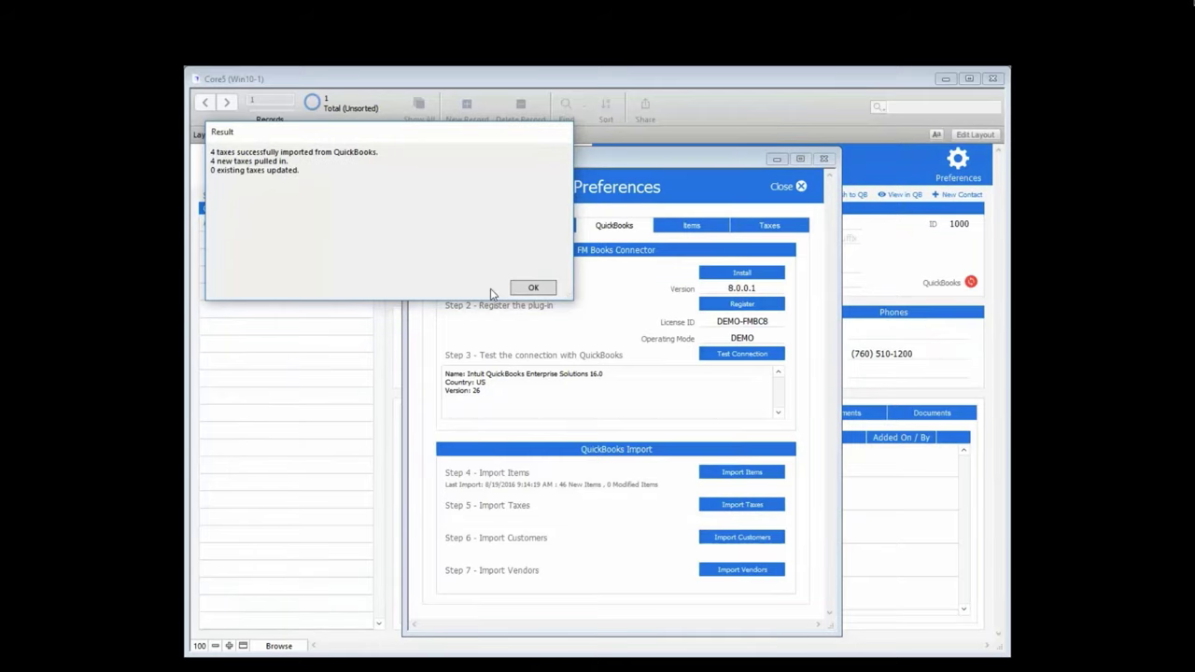
{"action": "left_click", "coordinate": [534, 290]}
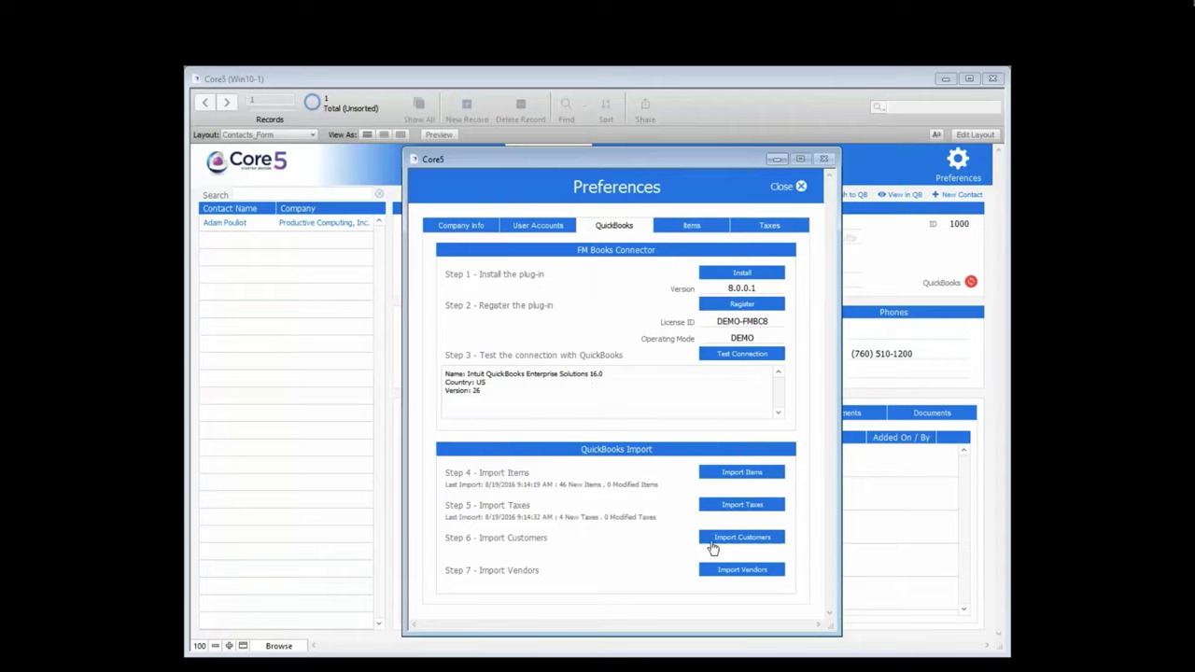
Step: Import 103 customers and 54 vendors from QuickBooks, bringing the contacts to 158 records
{"action": "left_click", "coordinate": [743, 539]}
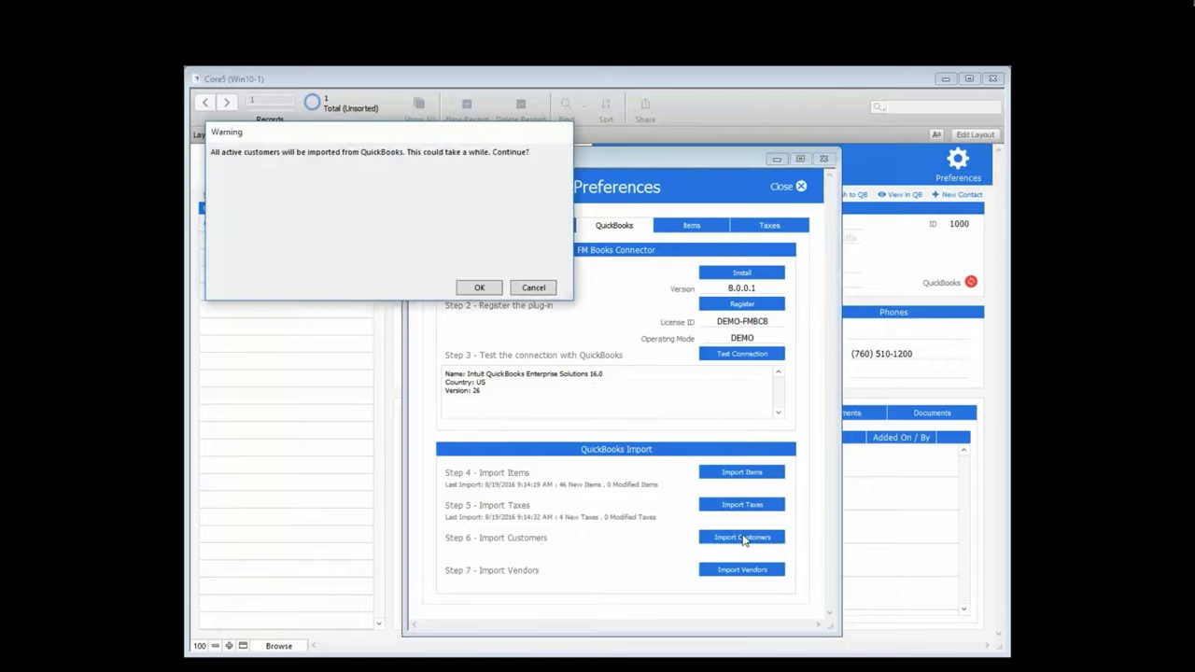
{"action": "left_click", "coordinate": [484, 291]}
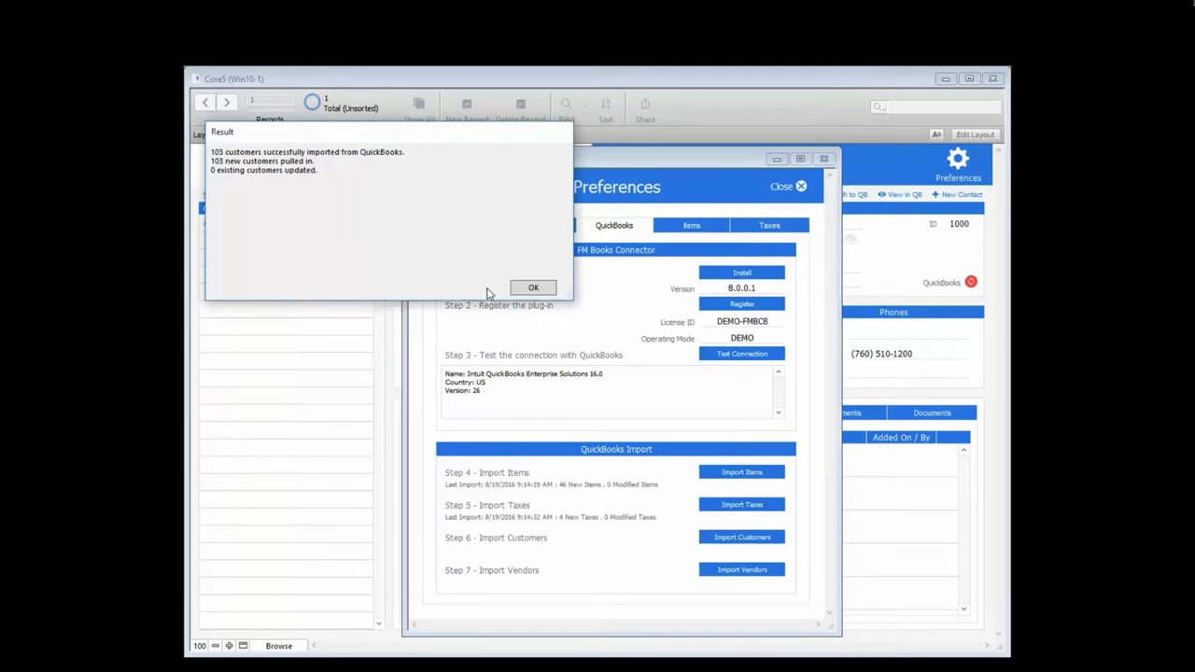
{"action": "left_click", "coordinate": [529, 288]}
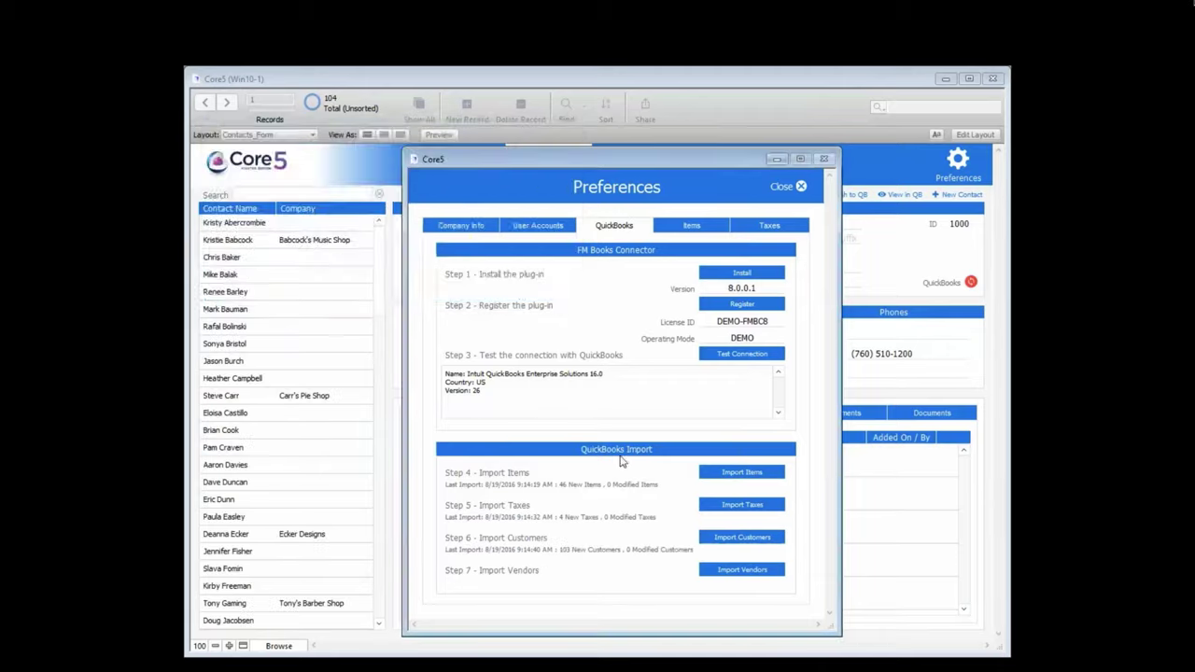
{"action": "left_click", "coordinate": [721, 570]}
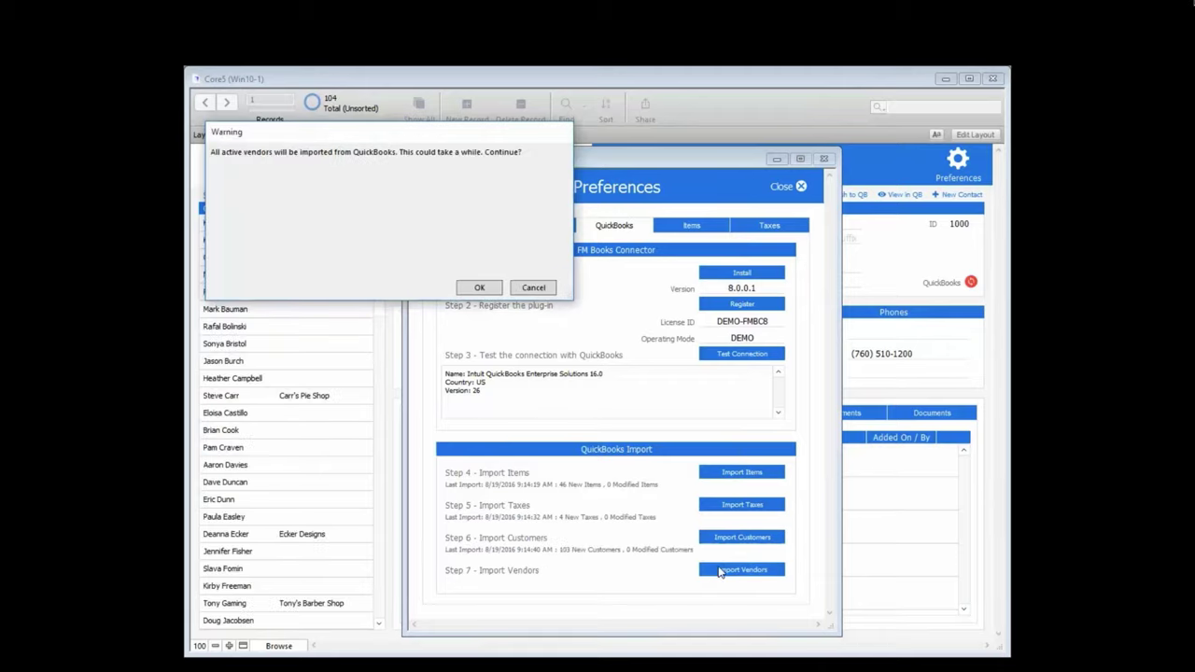
{"action": "left_click", "coordinate": [478, 289]}
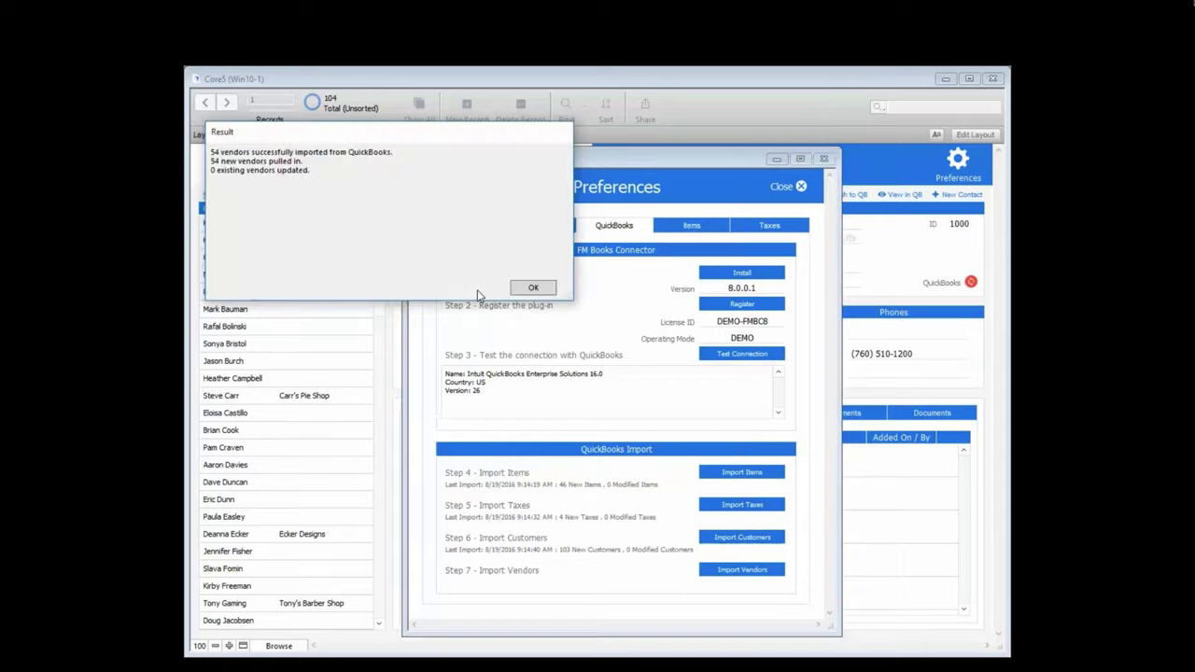
{"action": "left_click", "coordinate": [536, 289]}
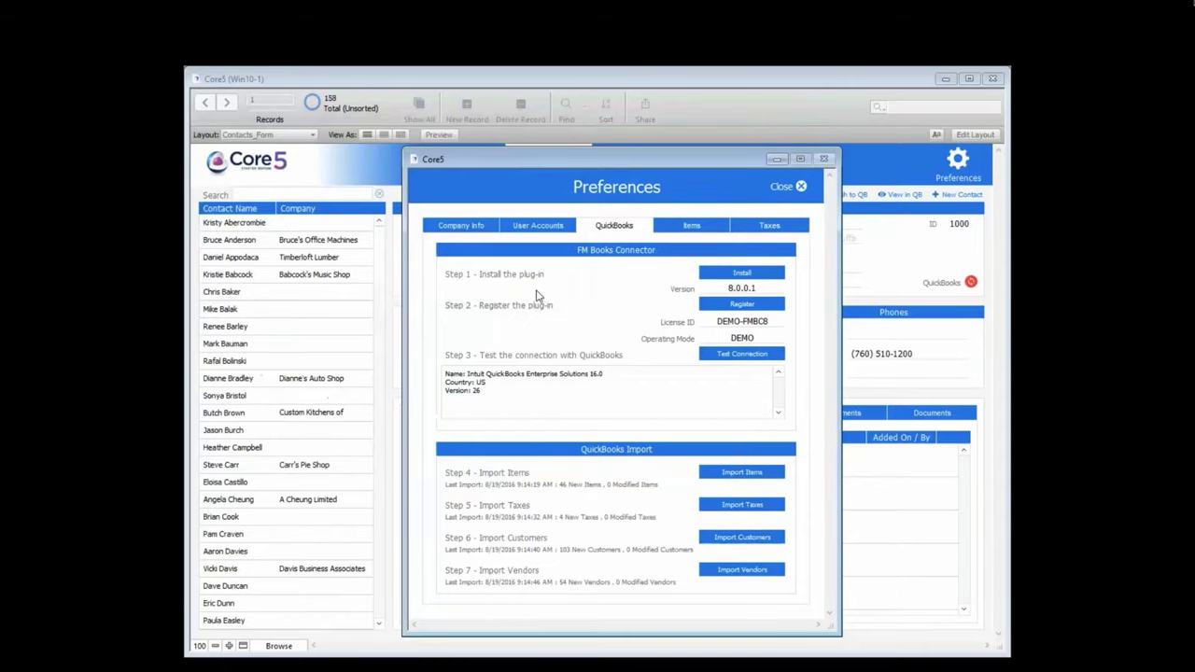
Step: Review the imported items and four tax rates, then close Preferences and return to Contacts
{"action": "left_click", "coordinate": [692, 227]}
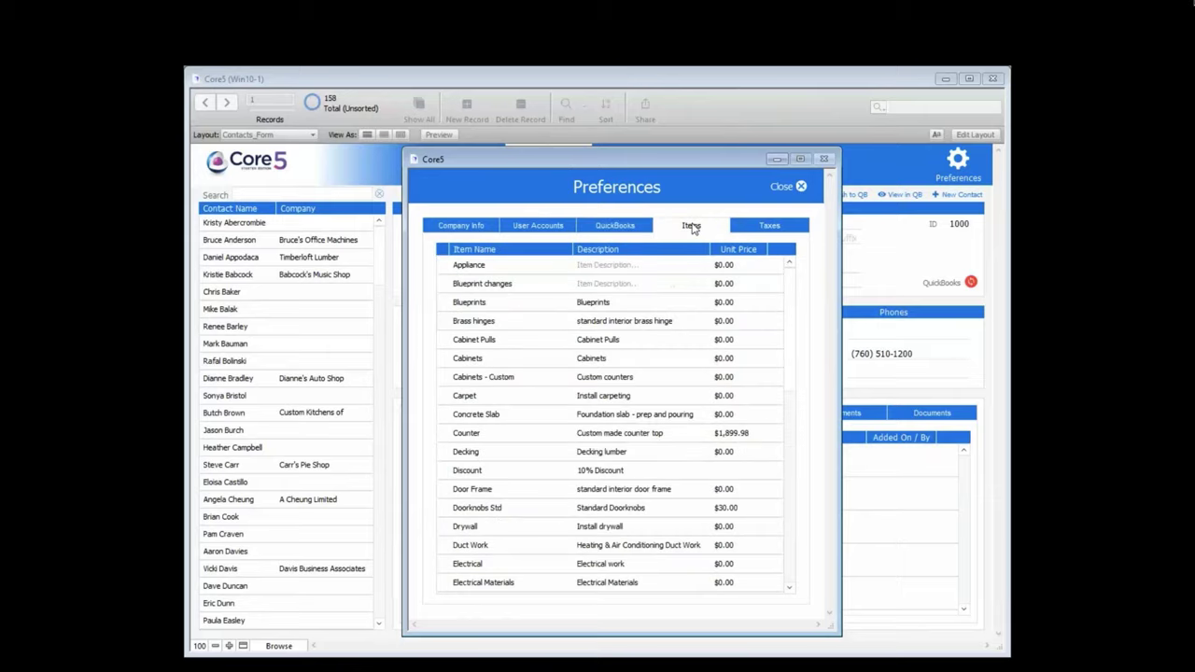
{"action": "left_click", "coordinate": [763, 227]}
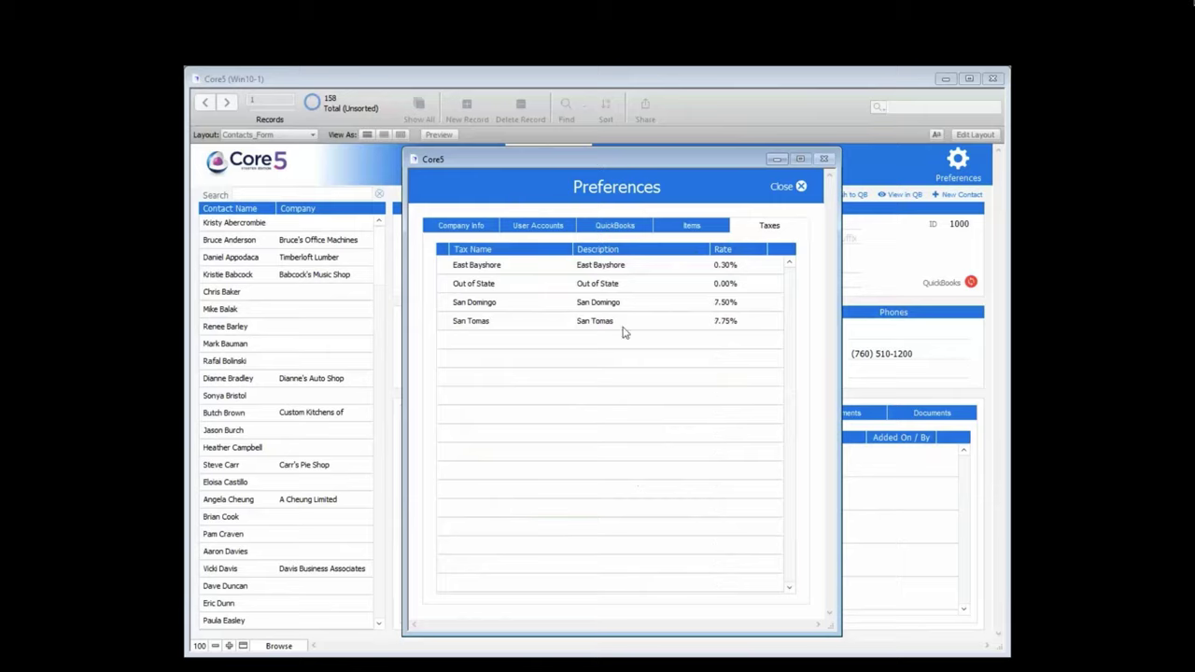
{"action": "left_click", "coordinate": [784, 188]}
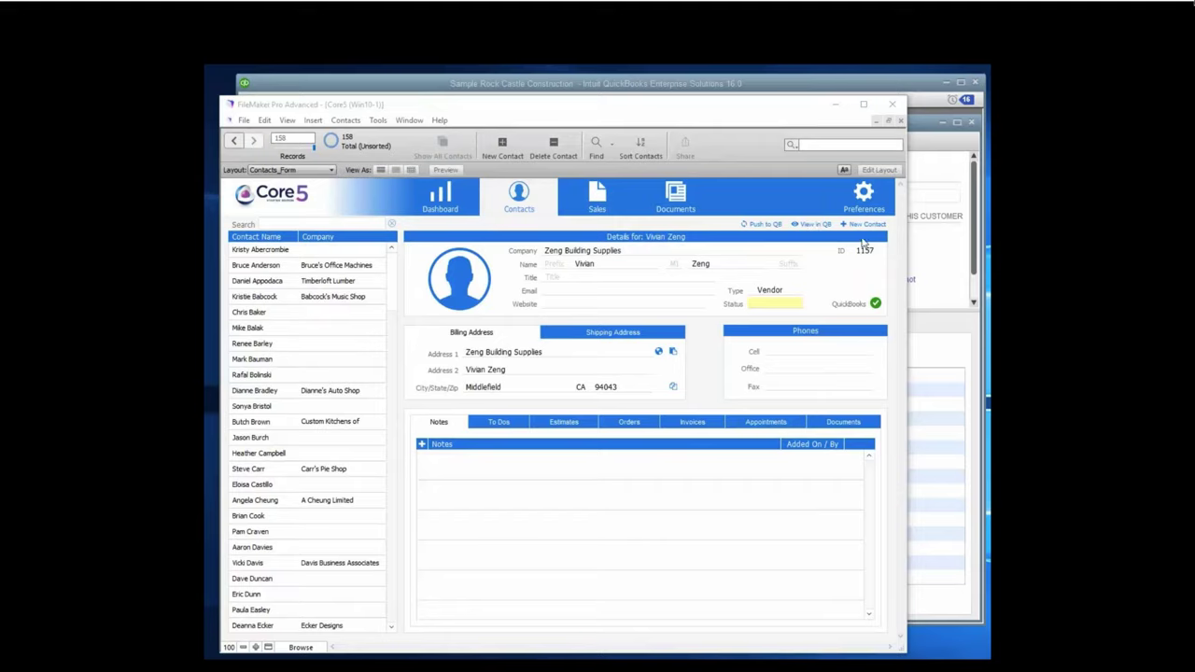
Step: Create a new contact at company MI-6: prefix Mr., the agent's name, title Secret Agent, and an e-mail
{"action": "left_click", "coordinate": [858, 228]}
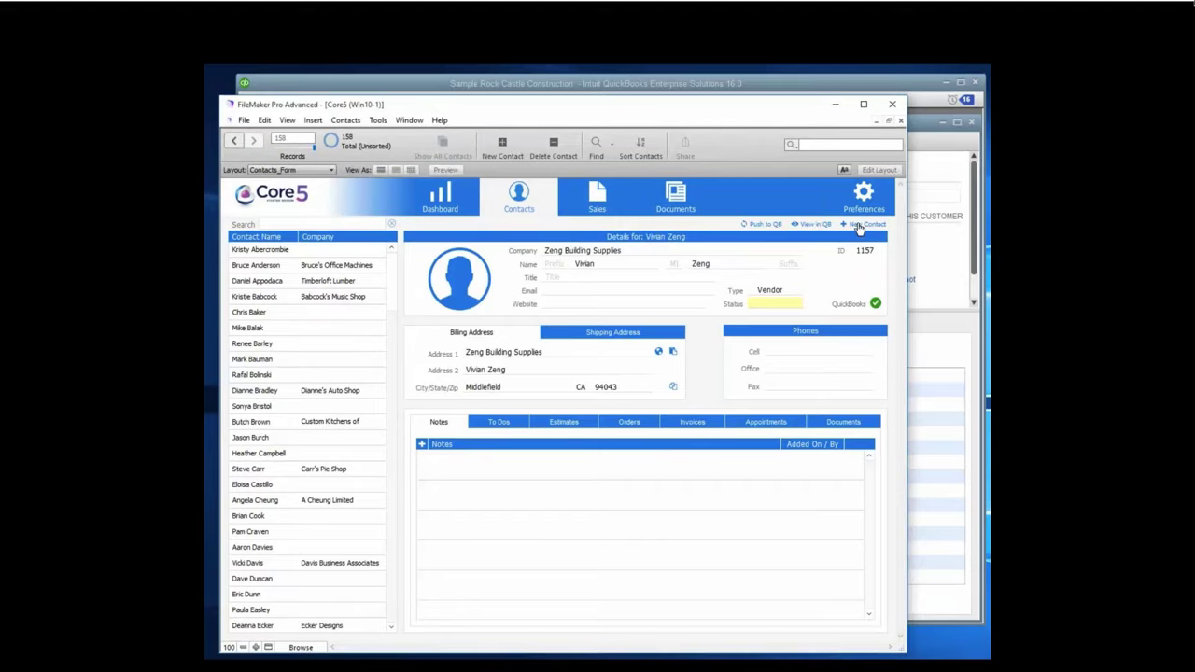
{"action": "left_click", "coordinate": [858, 228]}
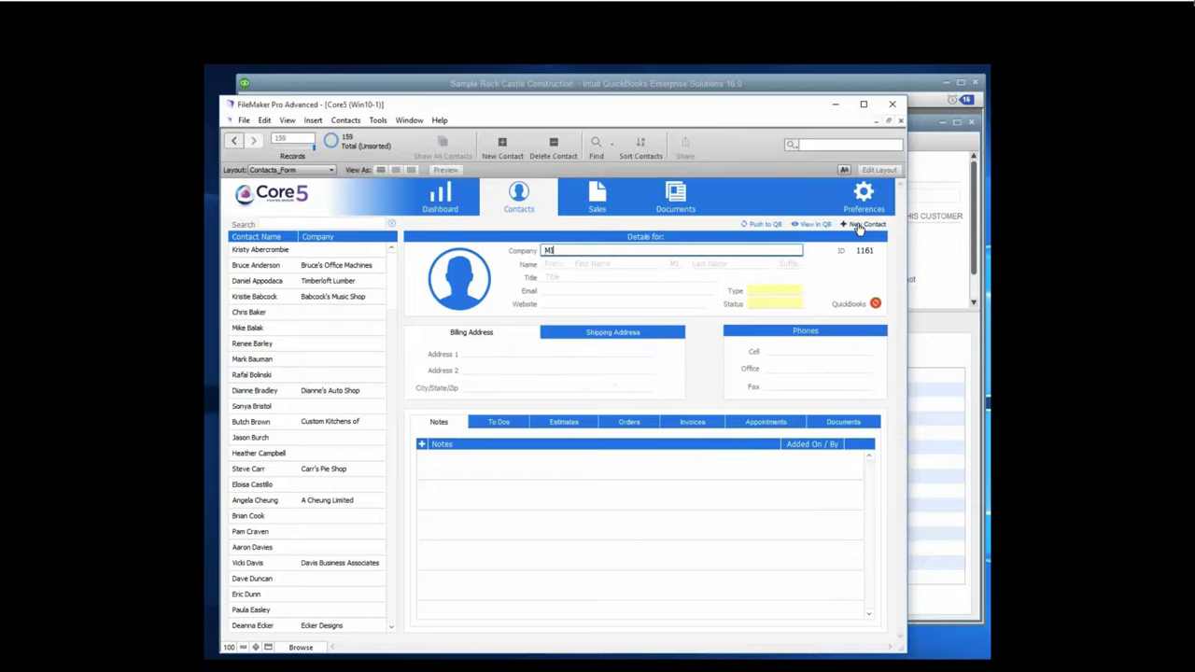
{"action": "key", "text": "Tab"}
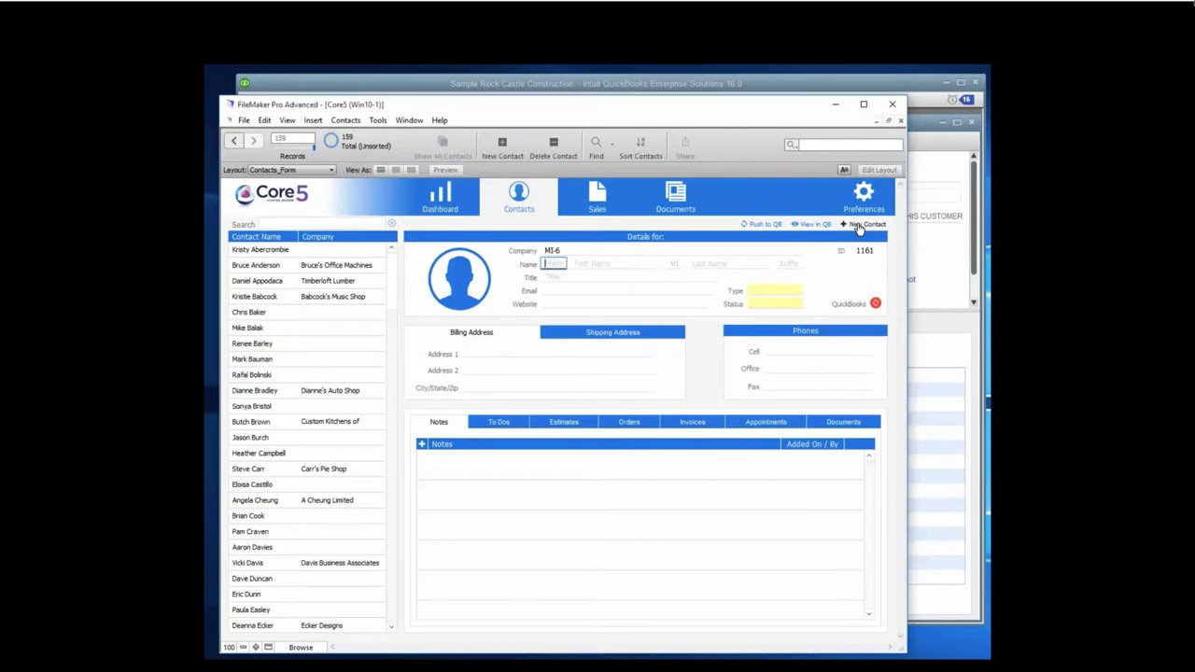
{"action": "key", "text": "Tab"}
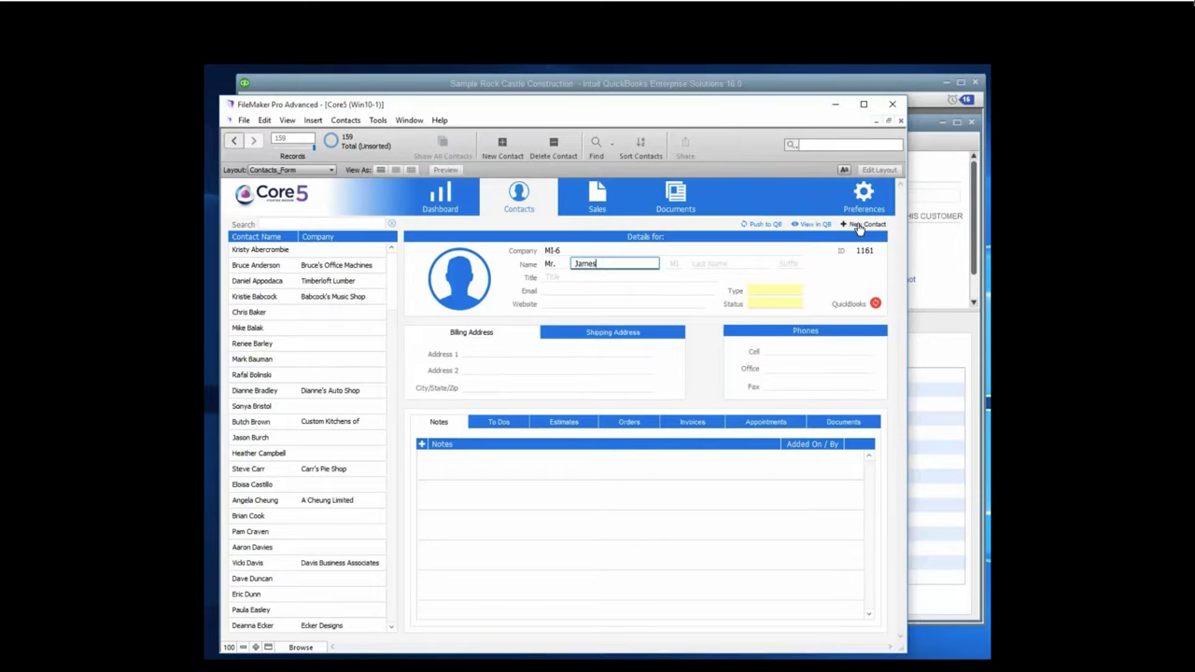
{"action": "key", "text": "Tab"}
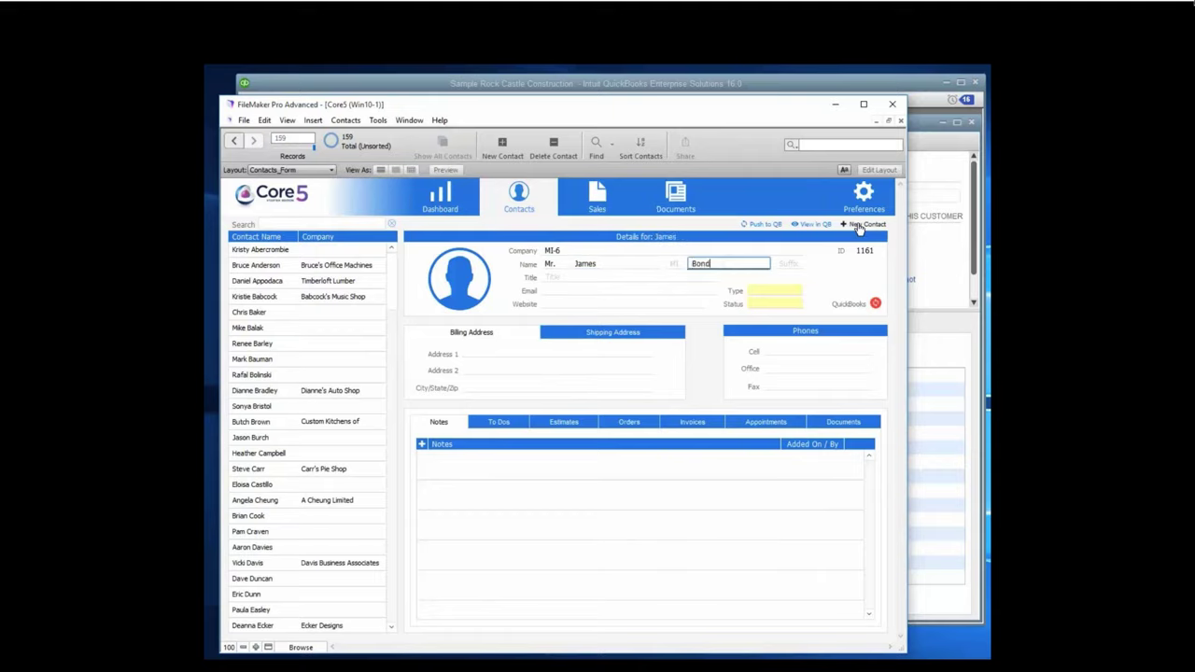
{"action": "key", "text": "Tab"}
{"action": "key", "text": "Tab"}
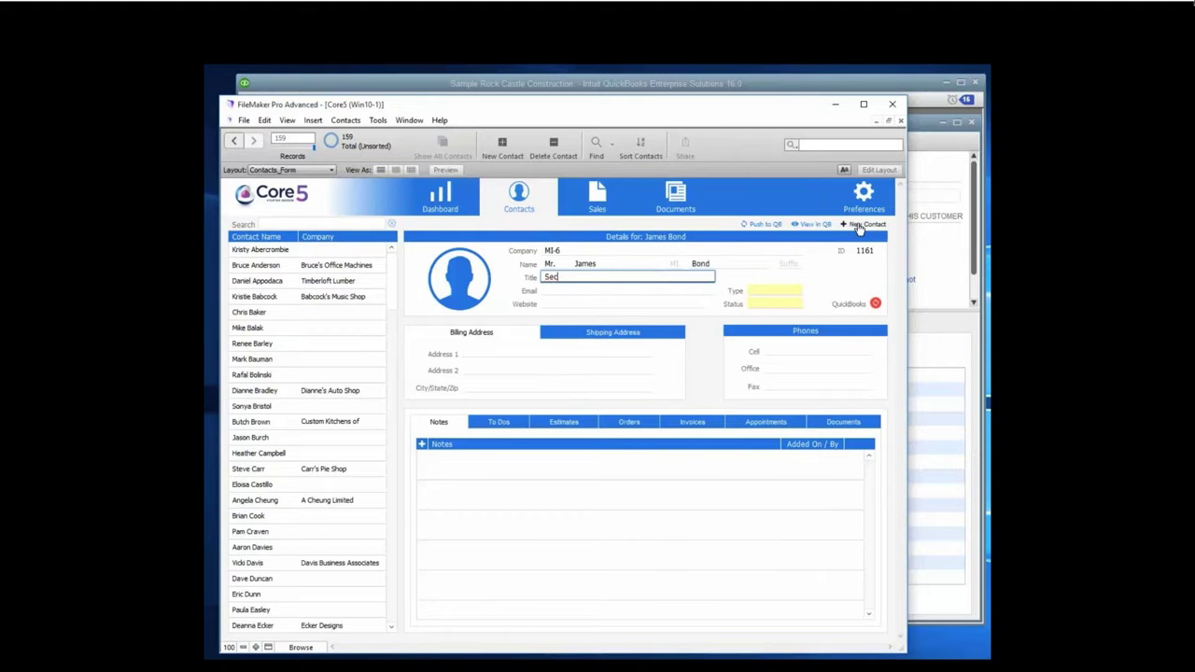
{"action": "key", "text": "Tab"}
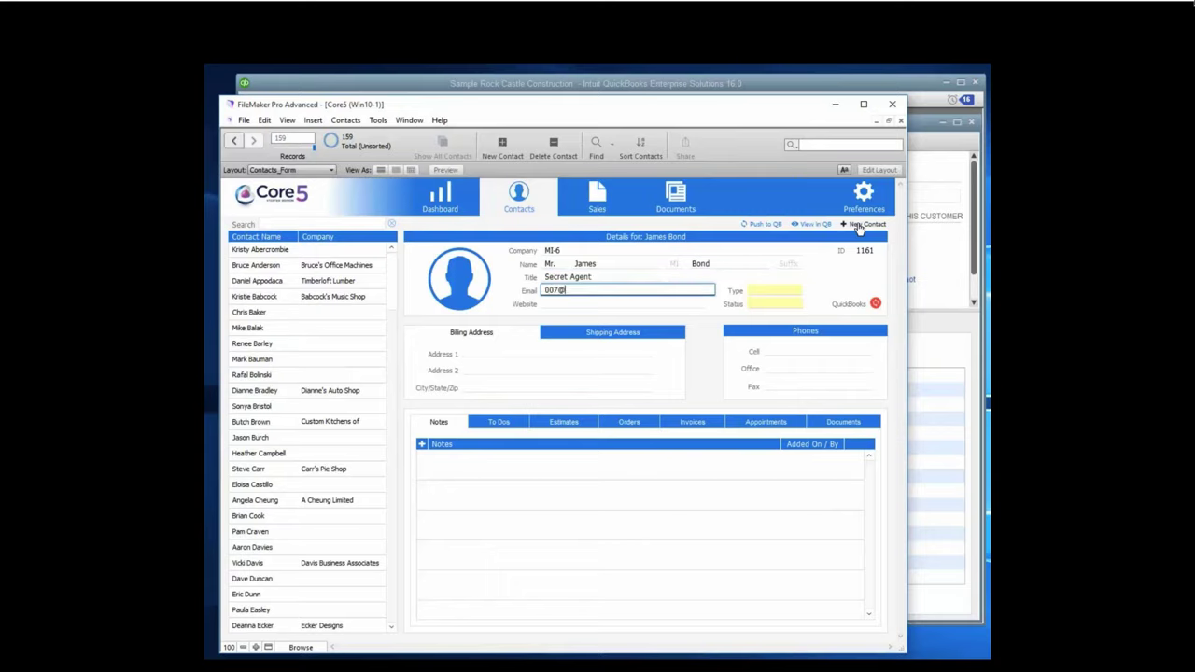
Step: Set the new MI-6 contact's Type to Customer and Status to New
{"action": "left_click", "coordinate": [832, 275]}
{"action": "left_click", "coordinate": [775, 292]}
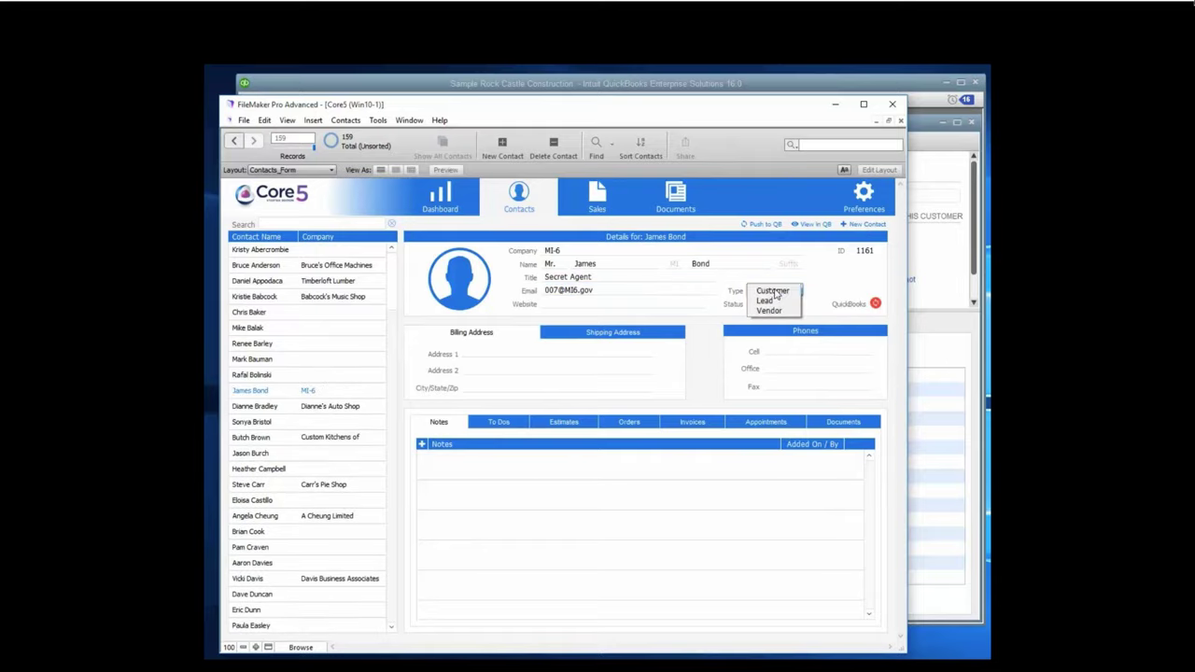
{"action": "left_click", "coordinate": [773, 292]}
{"action": "left_click", "coordinate": [775, 305]}
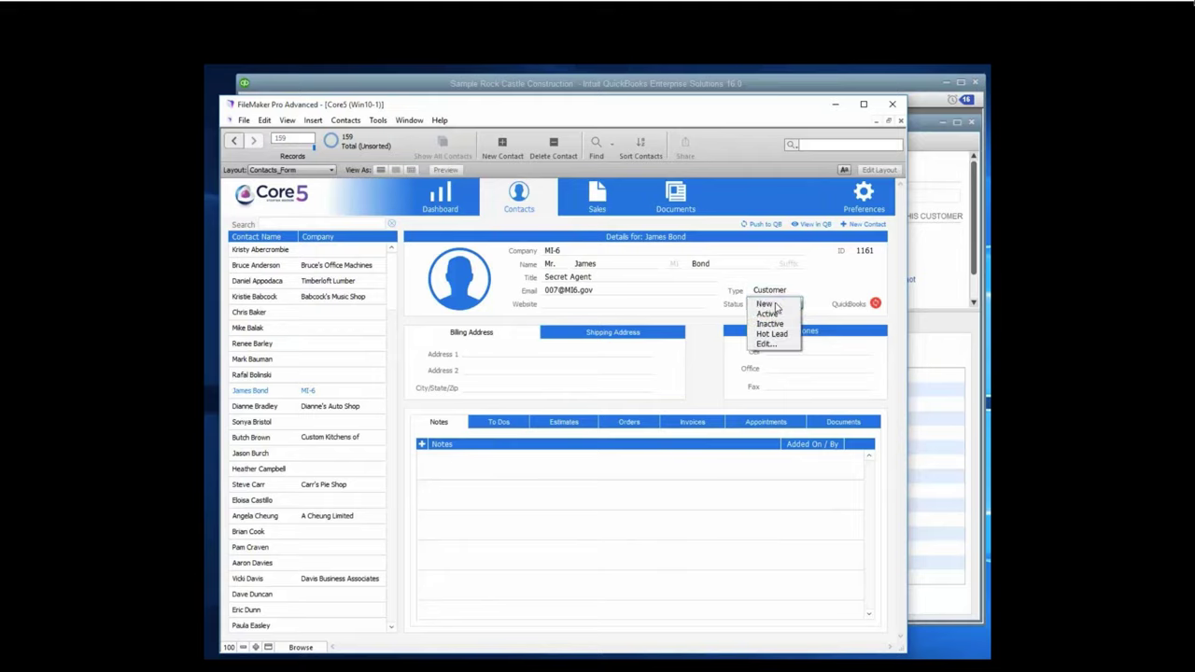
{"action": "left_click", "coordinate": [773, 304]}
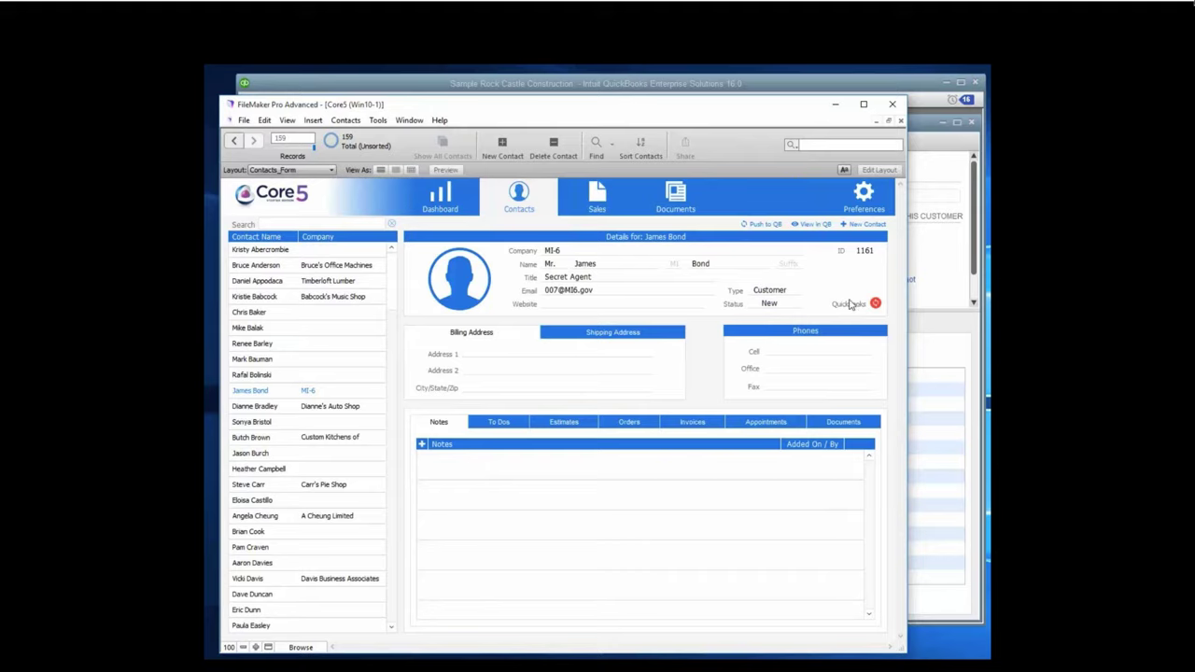
Step: Push the MI-6 contact to QuickBooks and view it in the Customer Center
{"action": "left_click", "coordinate": [760, 227]}
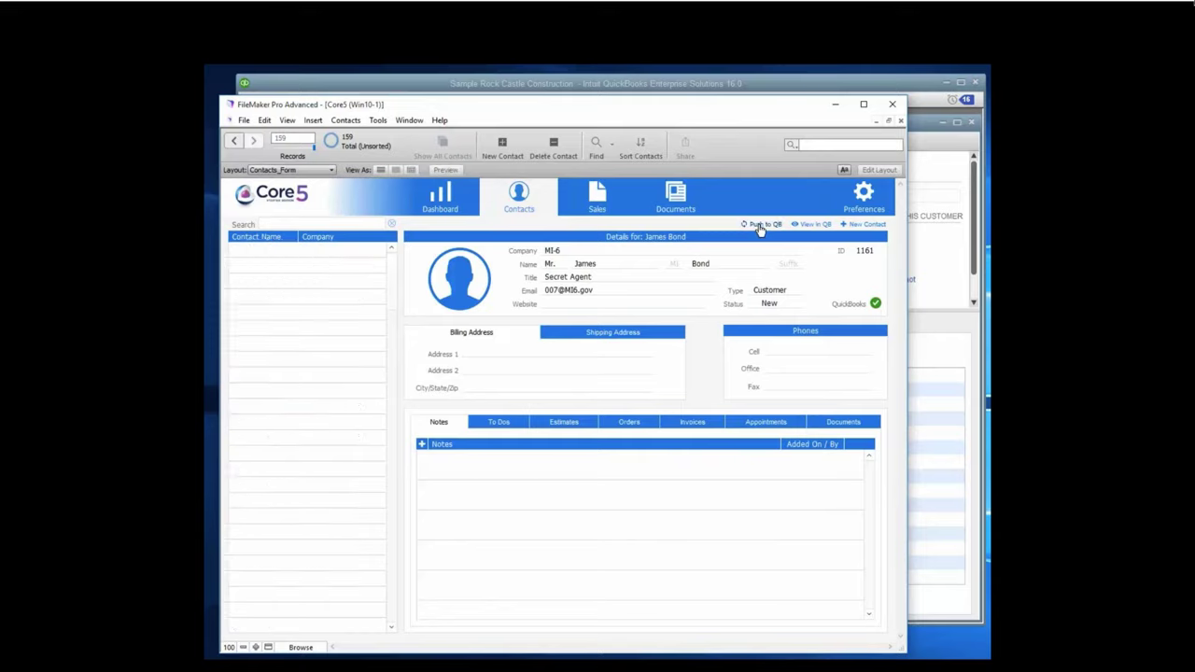
{"action": "left_click", "coordinate": [929, 269]}
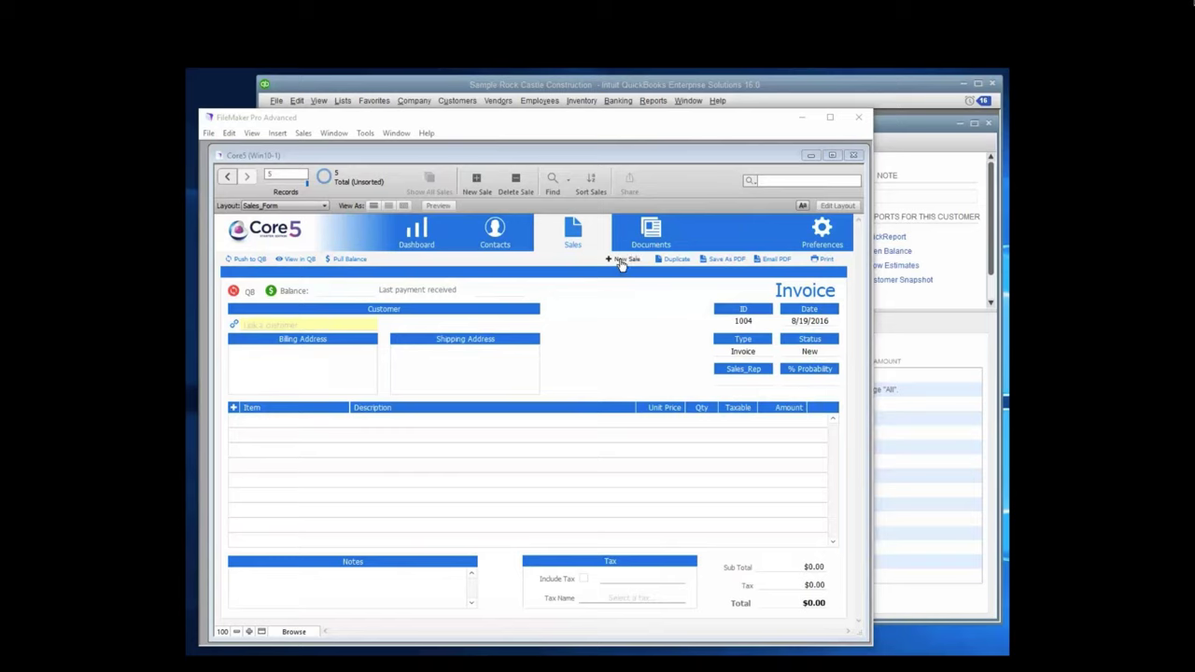
Step: Create new invoice 1005 and link it to the MI-6 customer contact via contact search
{"action": "left_click", "coordinate": [622, 262]}
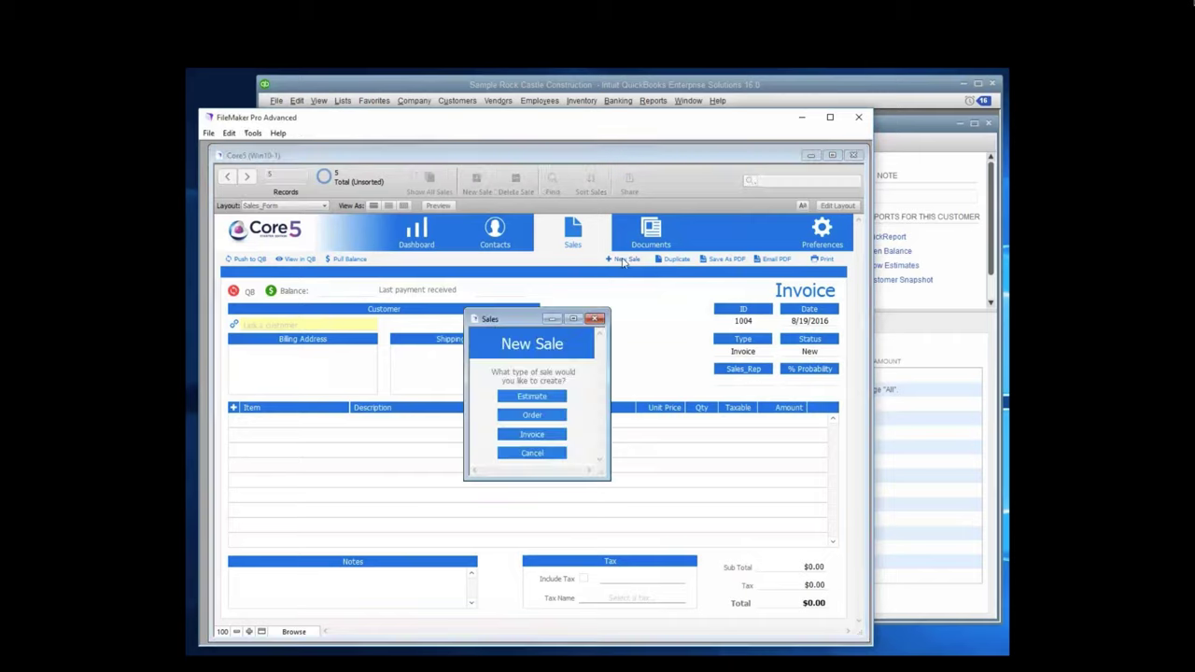
{"action": "left_click", "coordinate": [528, 435]}
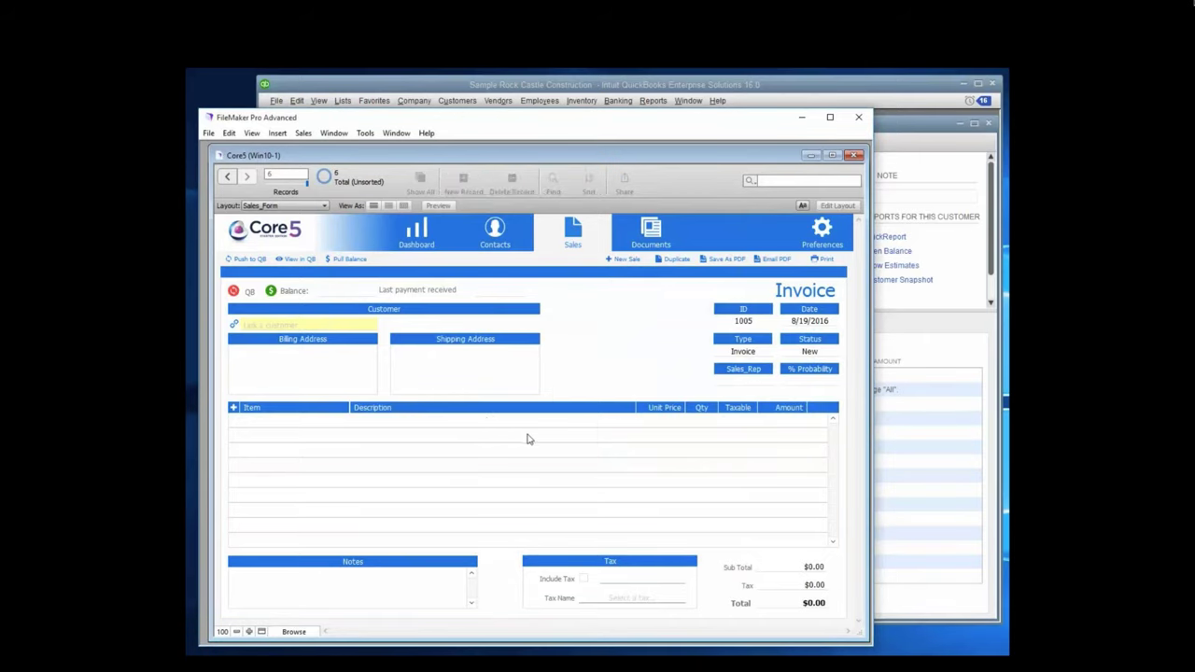
{"action": "left_click", "coordinate": [234, 327]}
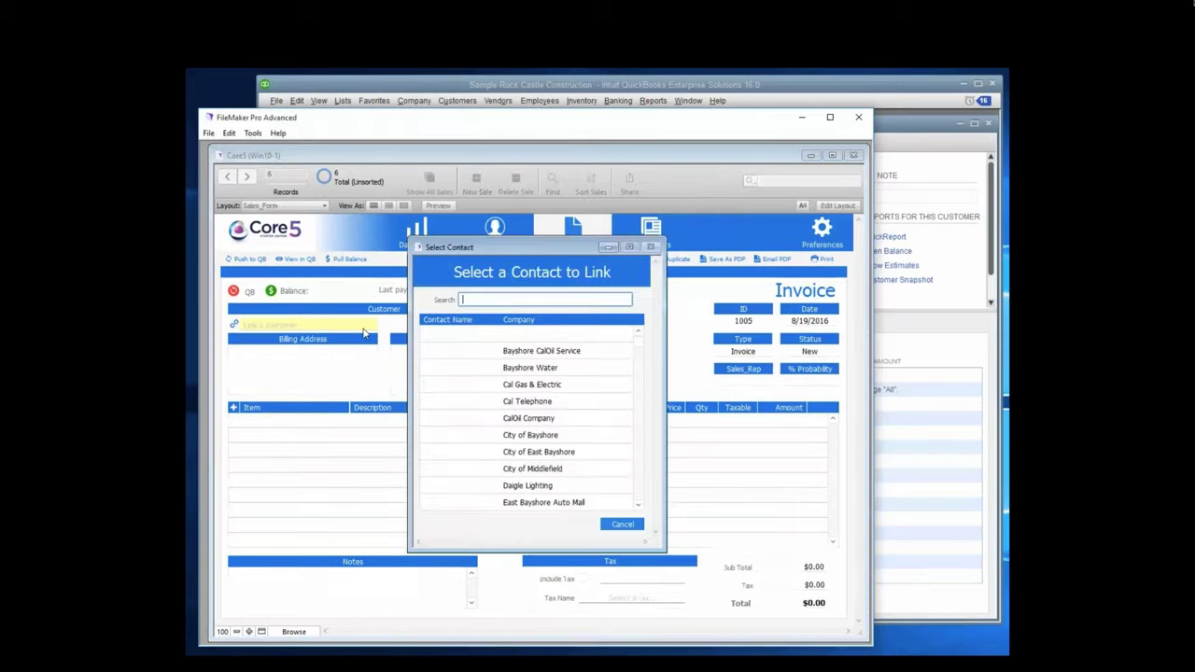
{"action": "type", "text": "james bond"}
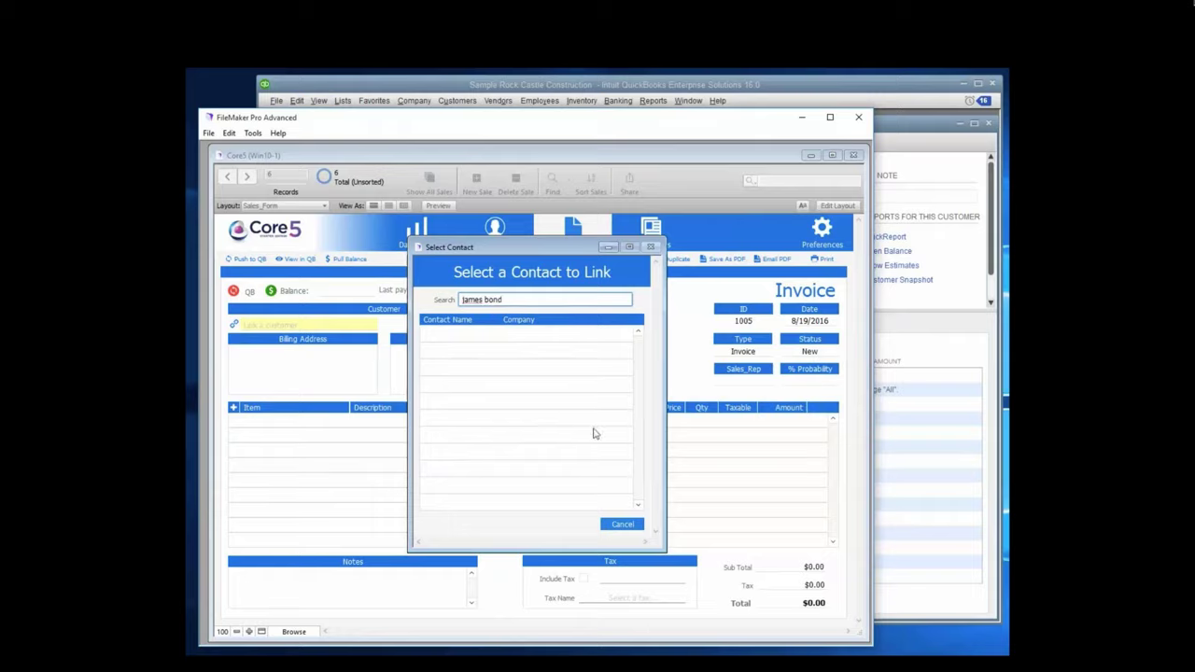
{"action": "key", "text": "BackSpace"}
{"action": "key", "text": "BackSpace"}
{"action": "key", "text": "BackSpace"}
{"action": "key", "text": "BackSpace"}
{"action": "key", "text": "BackSpace"}
{"action": "left_click", "coordinate": [448, 336]}
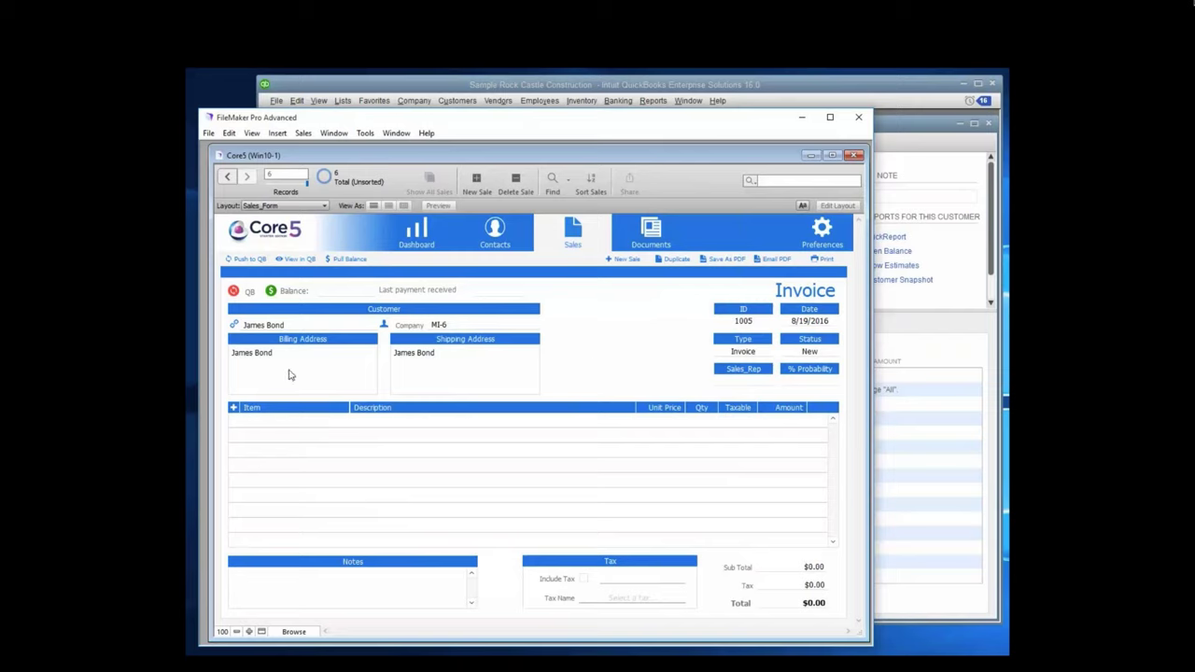
Step: Add a Carpet line to invoice 1005 with unit price $50.00 and quantity 5
{"action": "left_click", "coordinate": [234, 408]}
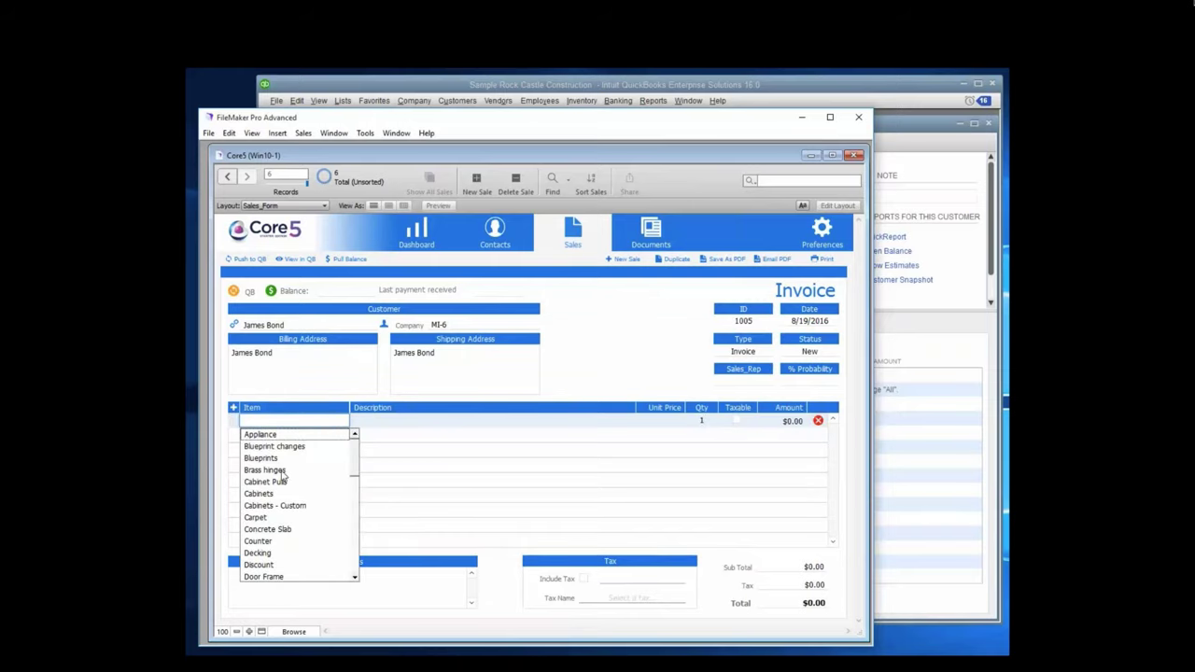
{"action": "left_click", "coordinate": [258, 518]}
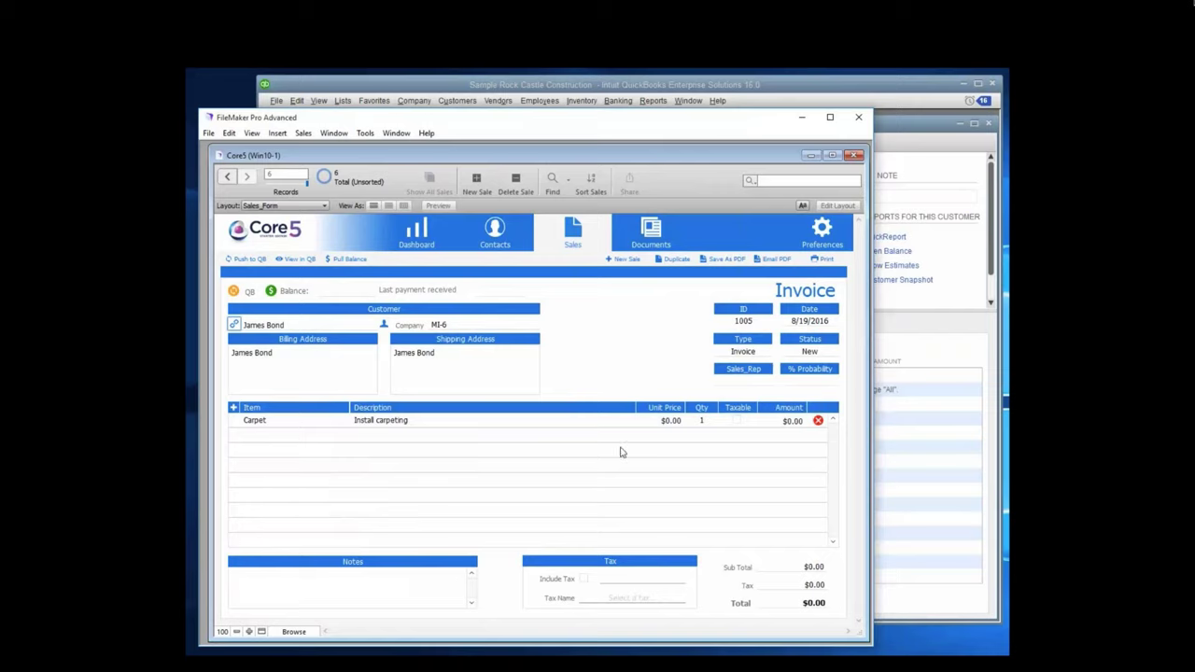
{"action": "left_click", "coordinate": [673, 423]}
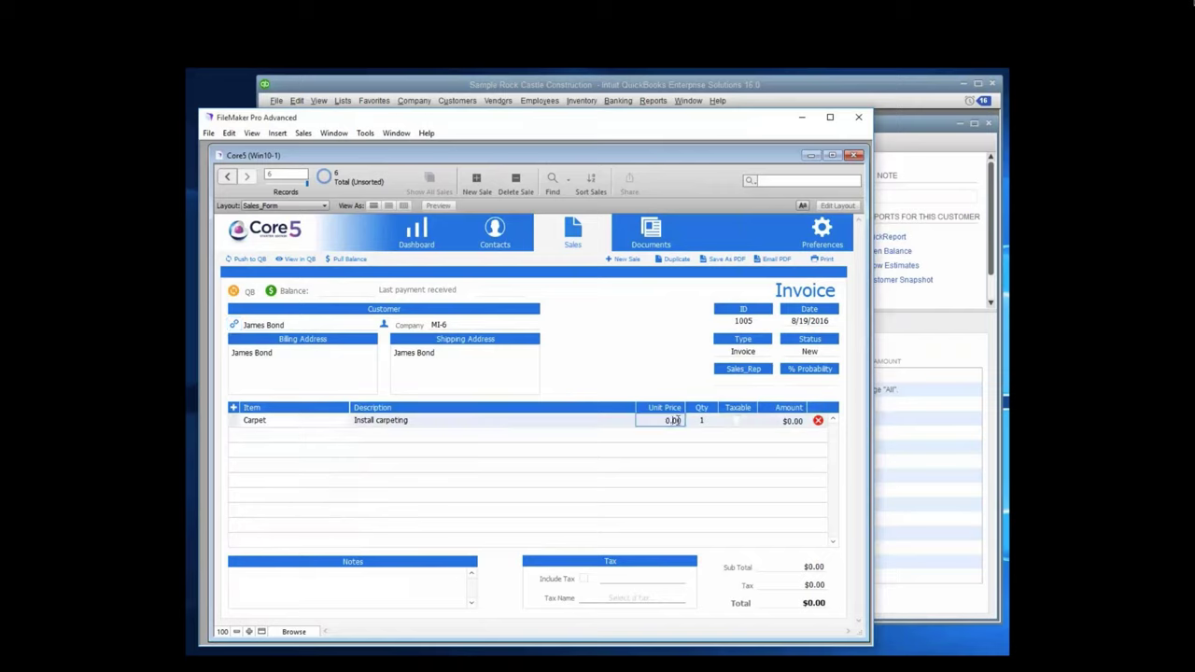
{"action": "type", "text": "50"}
{"action": "left_click", "coordinate": [669, 459]}
{"action": "left_click", "coordinate": [702, 421]}
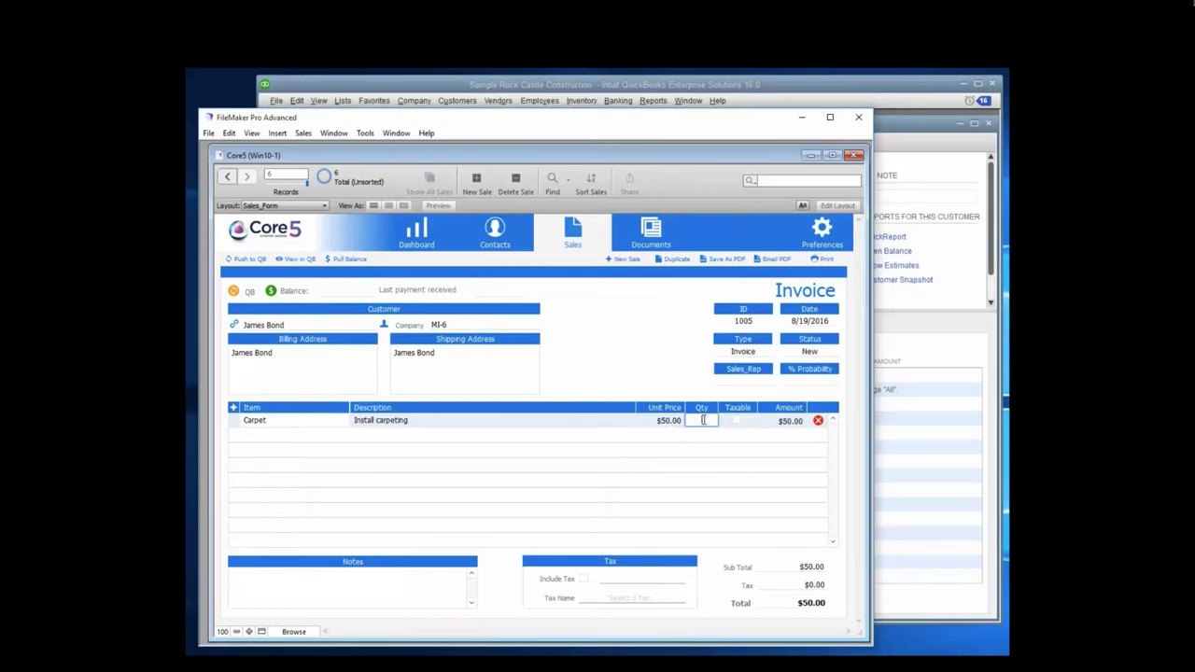
{"action": "type", "text": "5"}
{"action": "left_click", "coordinate": [689, 465]}
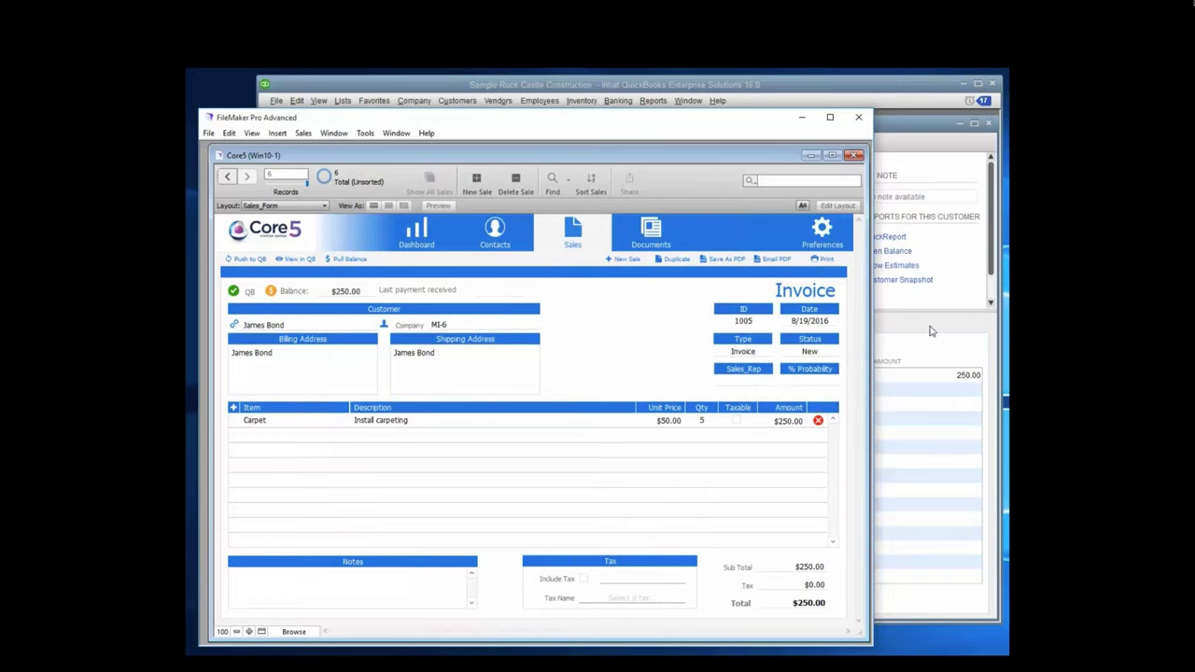
Step: View invoice 1005 in QuickBooks, showing the Carpet line and 250.00 balance due
{"action": "left_click", "coordinate": [297, 262]}
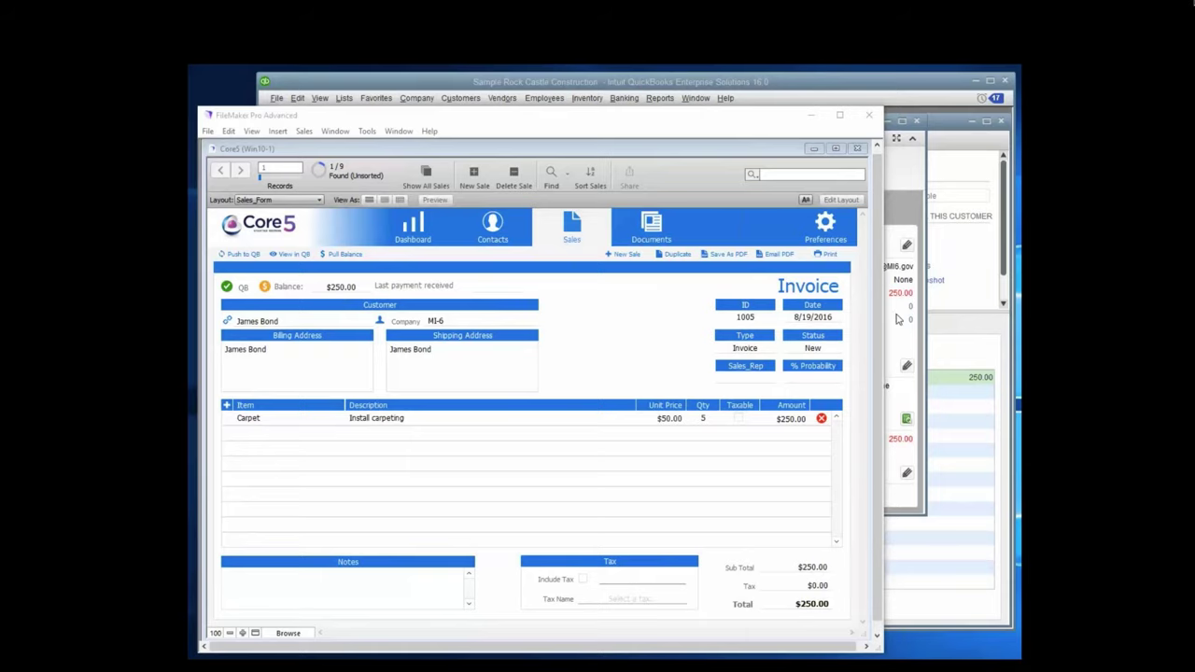
{"action": "left_click", "coordinate": [896, 319]}
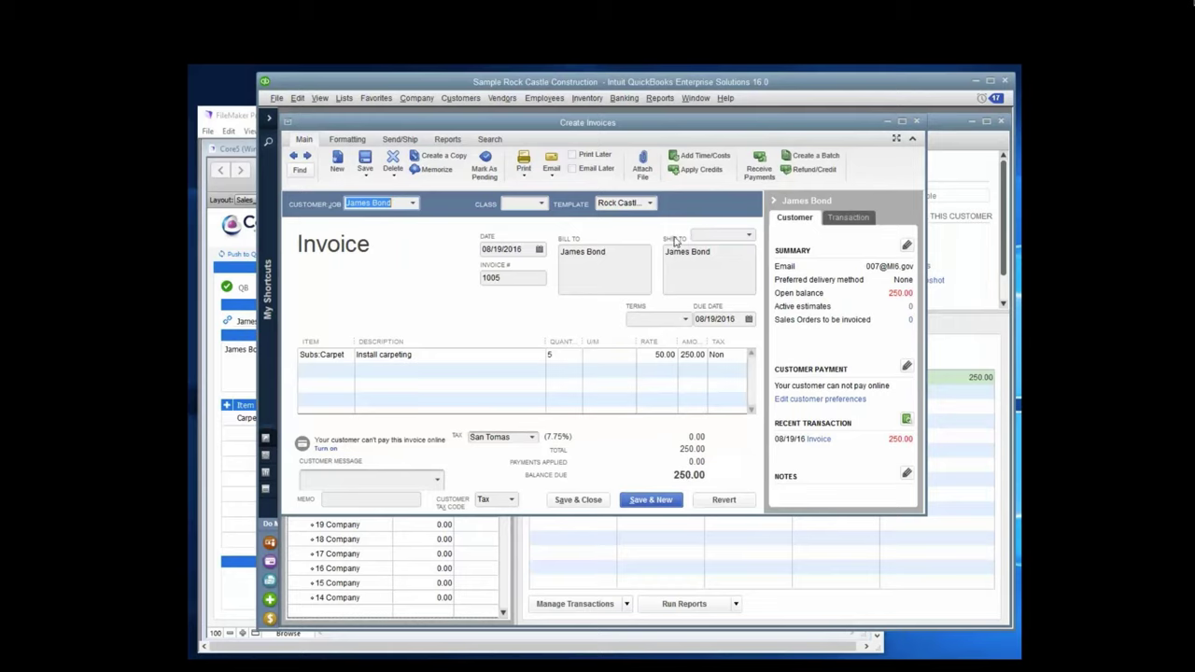
Step: Record a 250.00 check payment, check number 1234, against invoice 1005 and return to Core5
{"action": "left_click", "coordinate": [761, 169]}
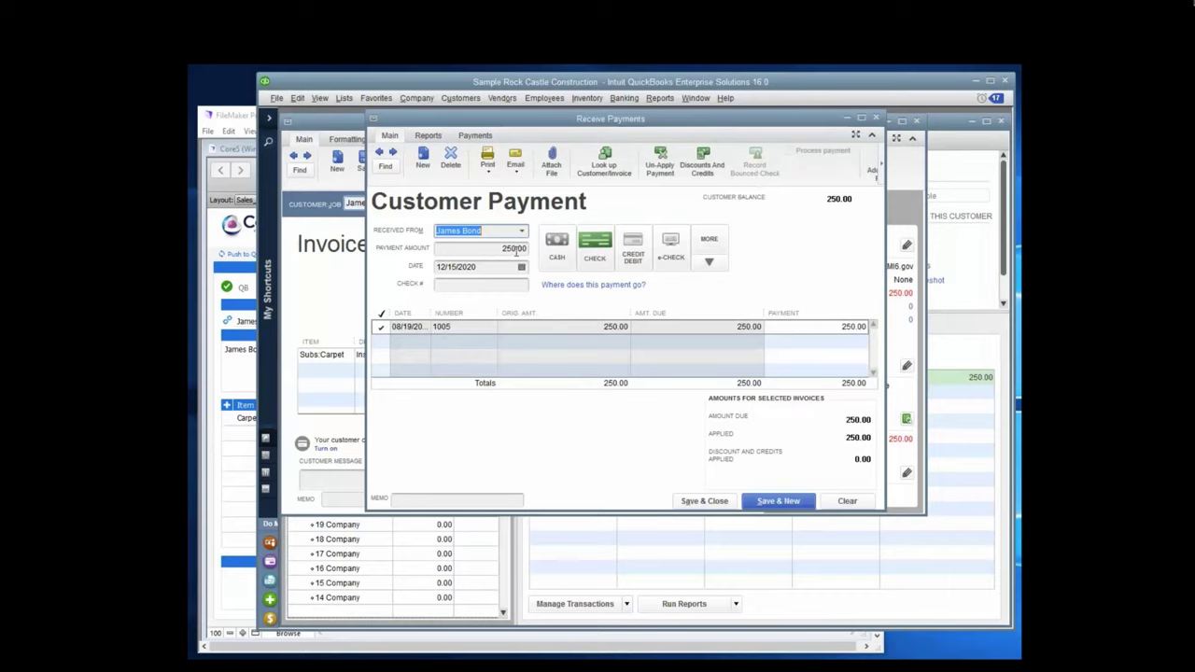
{"action": "left_click", "coordinate": [504, 285]}
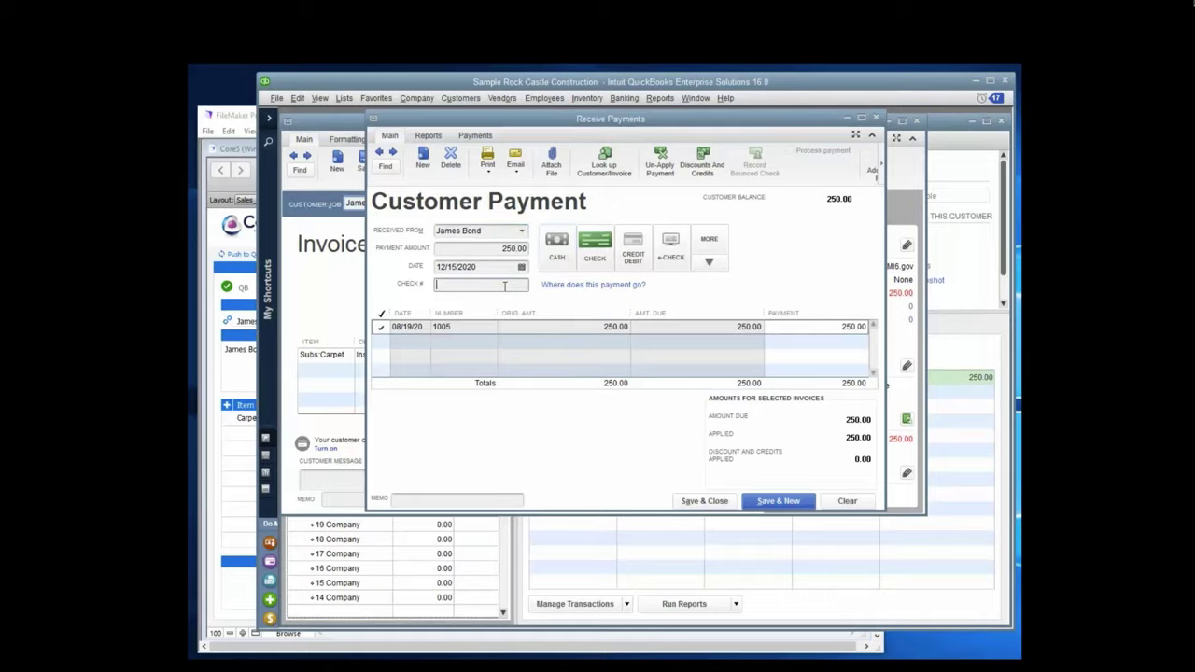
{"action": "type", "text": "1234"}
{"action": "left_click", "coordinate": [774, 501]}
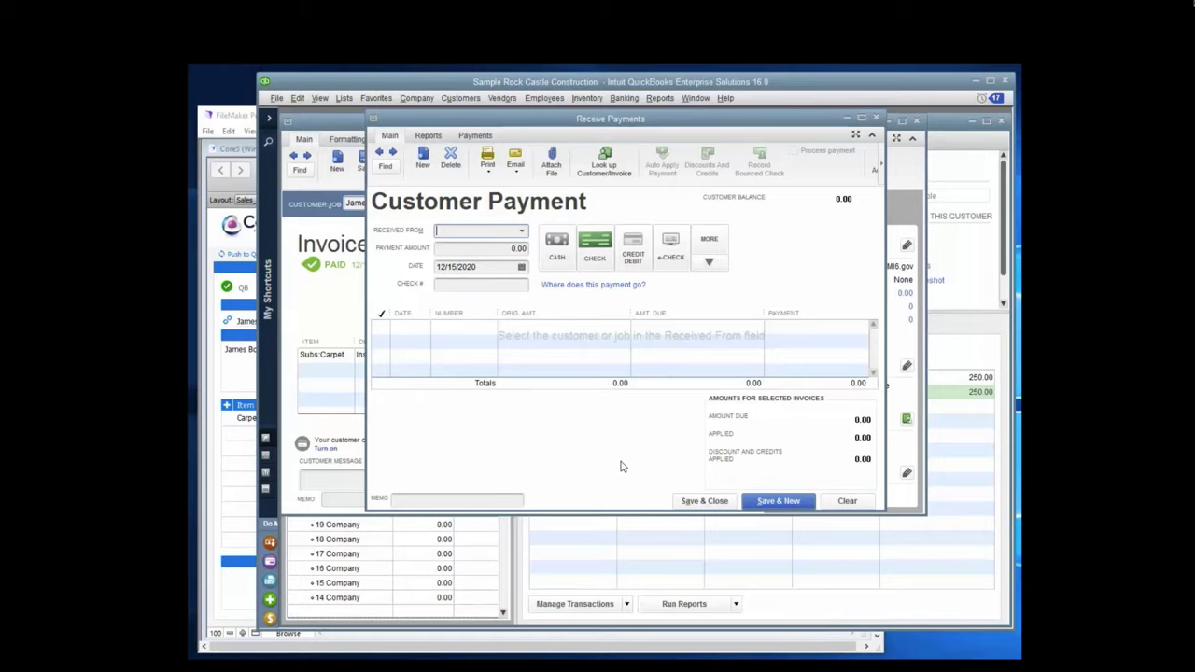
{"action": "left_click", "coordinate": [708, 502]}
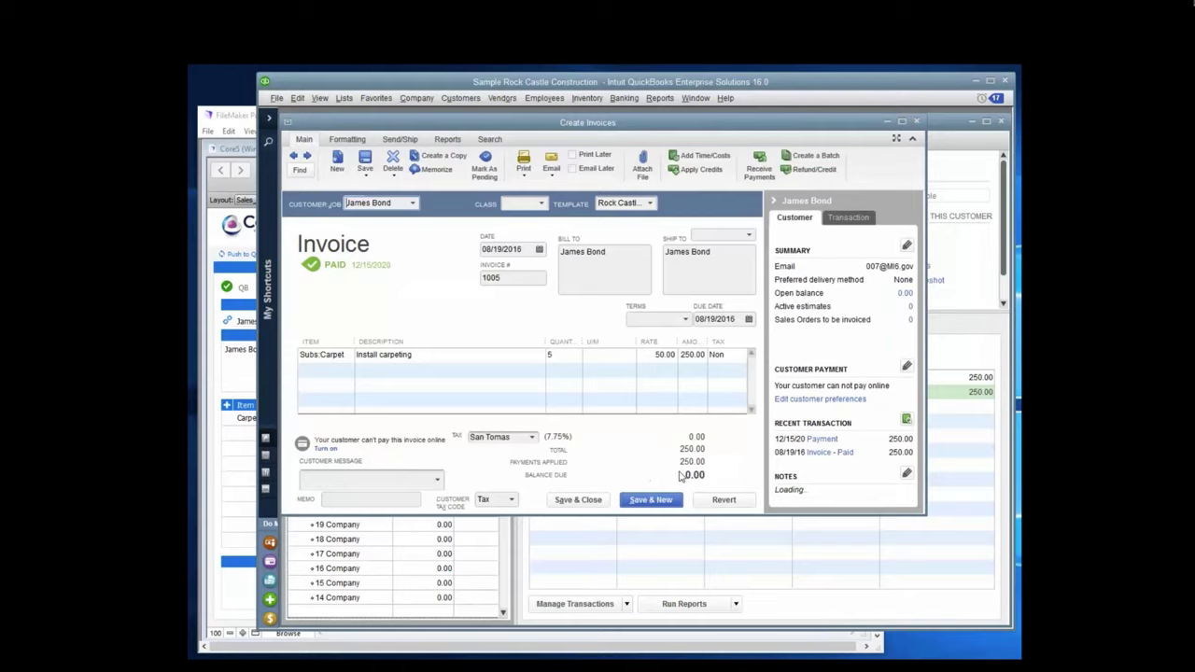
{"action": "left_click", "coordinate": [211, 236]}
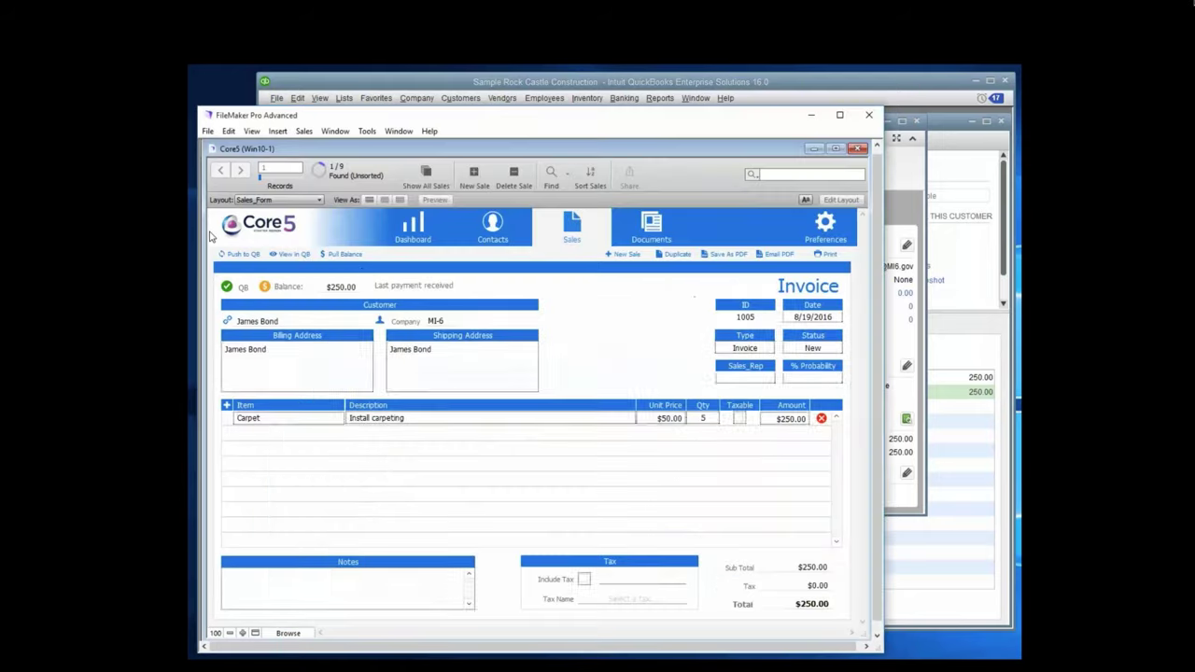
Step: Pull the balance from QuickBooks so invoice 1005 shows $0.00 and Paid
{"action": "left_click", "coordinate": [341, 258]}
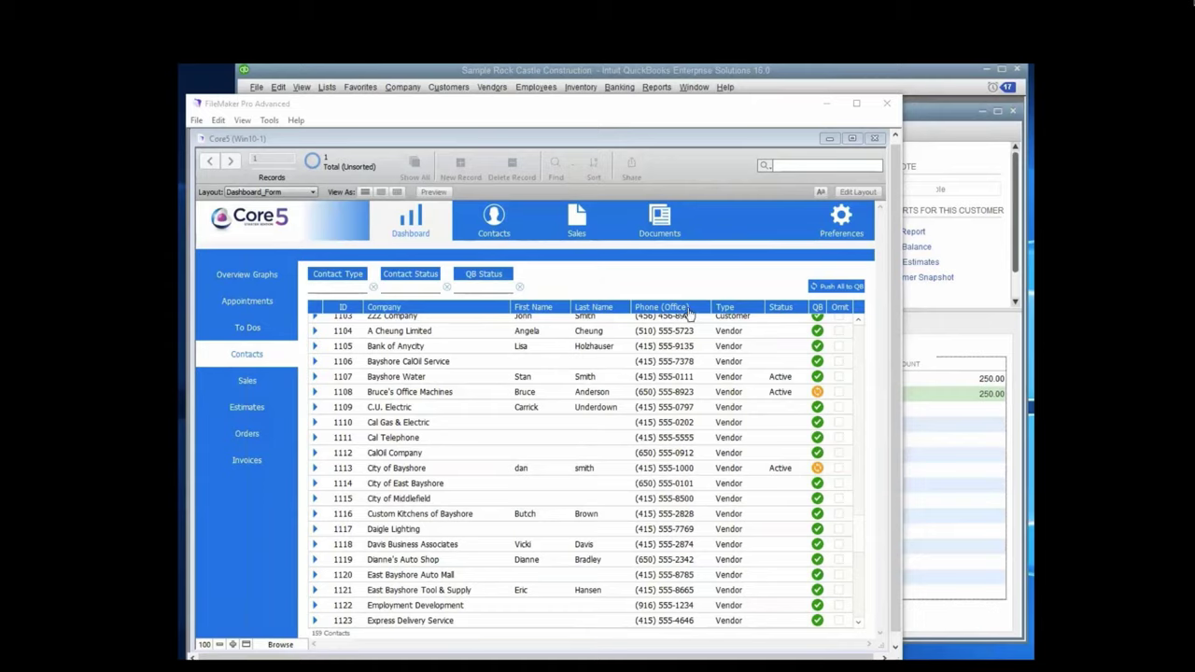
Step: Push all contacts to QuickBooks and review the City of Bayshore vendor record in QuickBooks
{"action": "left_click", "coordinate": [831, 288]}
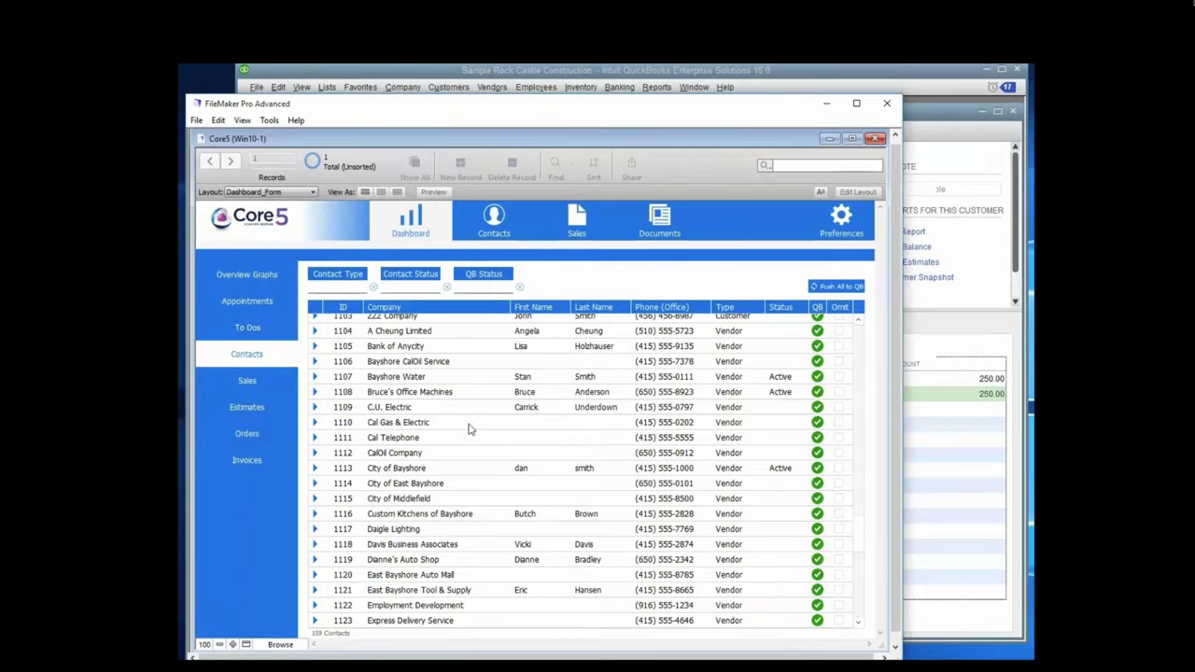
{"action": "left_click", "coordinate": [316, 472]}
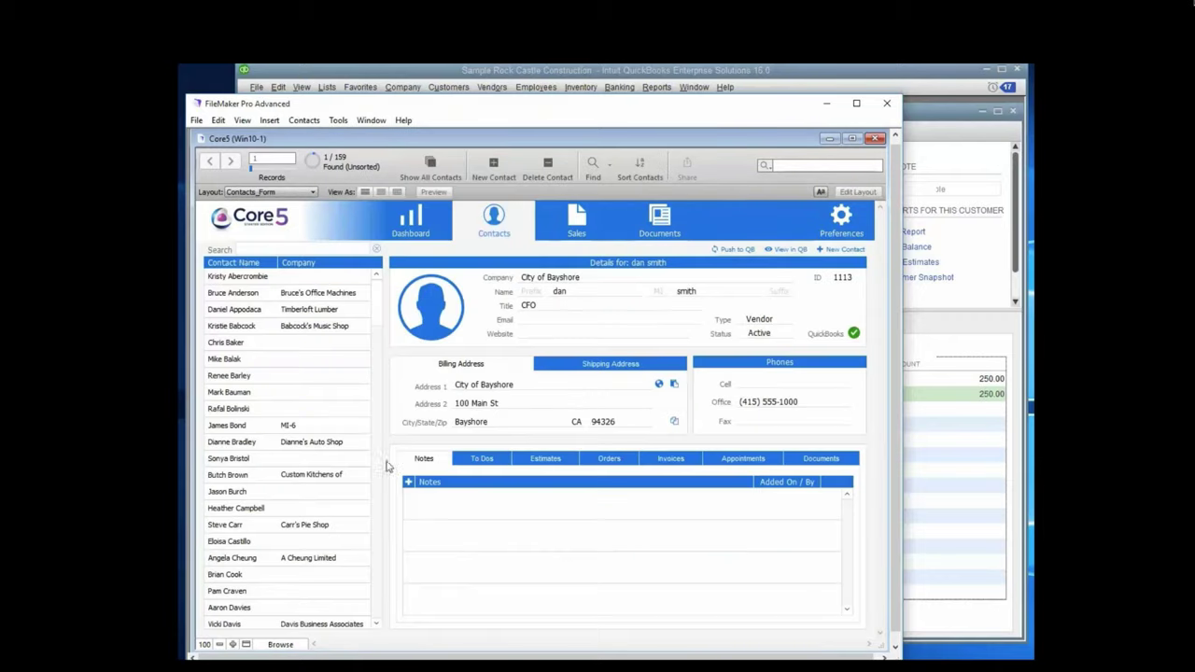
{"action": "left_click", "coordinate": [782, 252]}
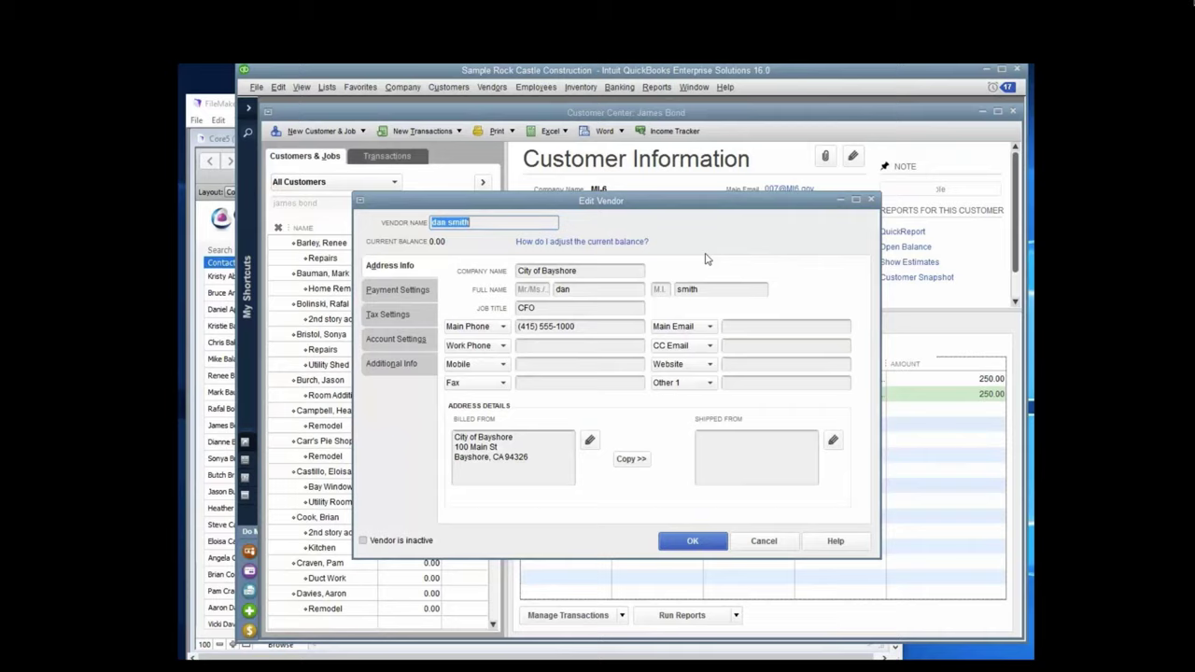
{"action": "left_click", "coordinate": [692, 542]}
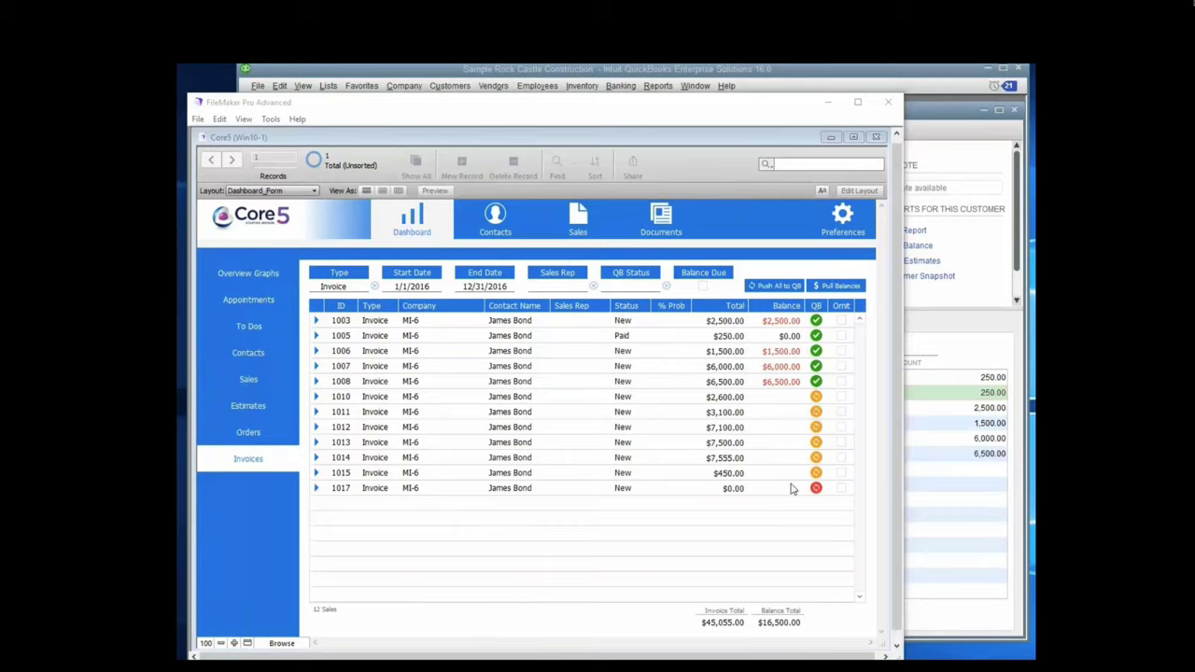
Step: Push all listed invoices to QuickBooks and verify invoice 1007 ($6,000.00) there
{"action": "left_click", "coordinate": [770, 290]}
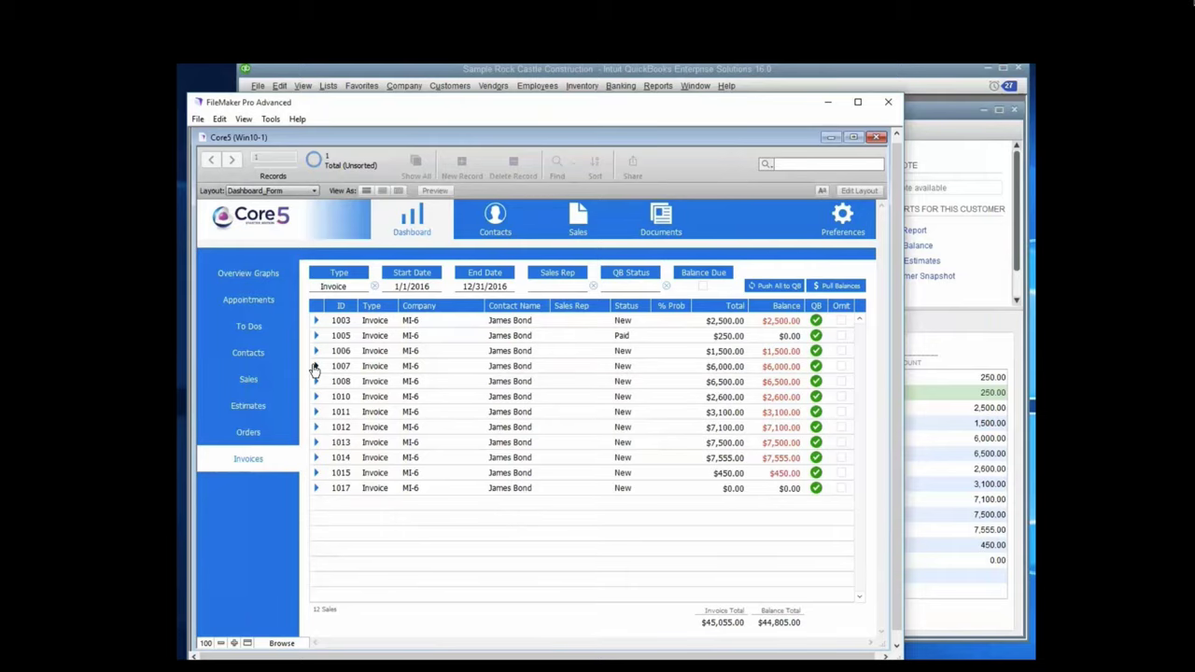
{"action": "left_click", "coordinate": [316, 367]}
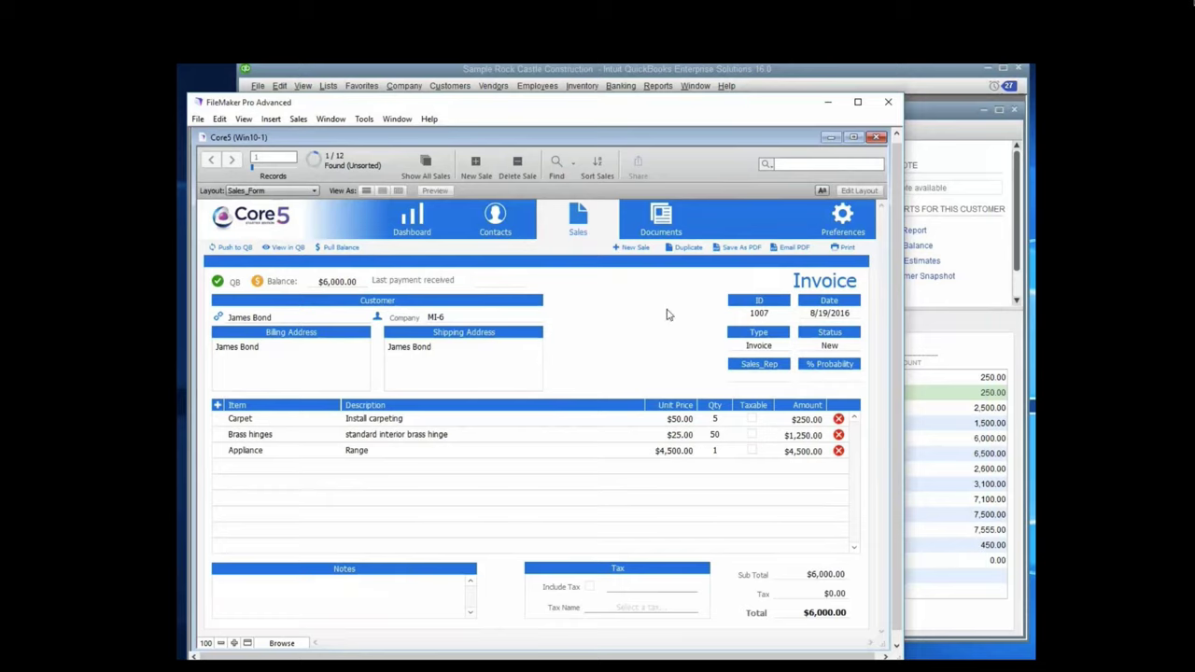
{"action": "left_click", "coordinate": [279, 250]}
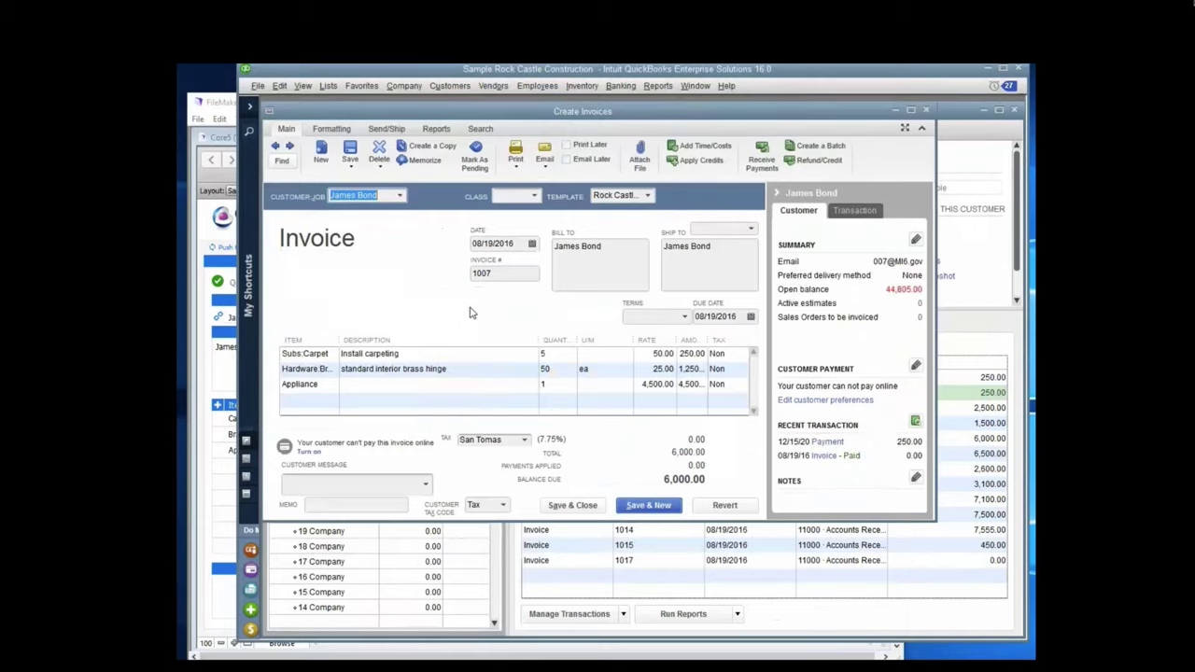
{"action": "left_click", "coordinate": [572, 506]}
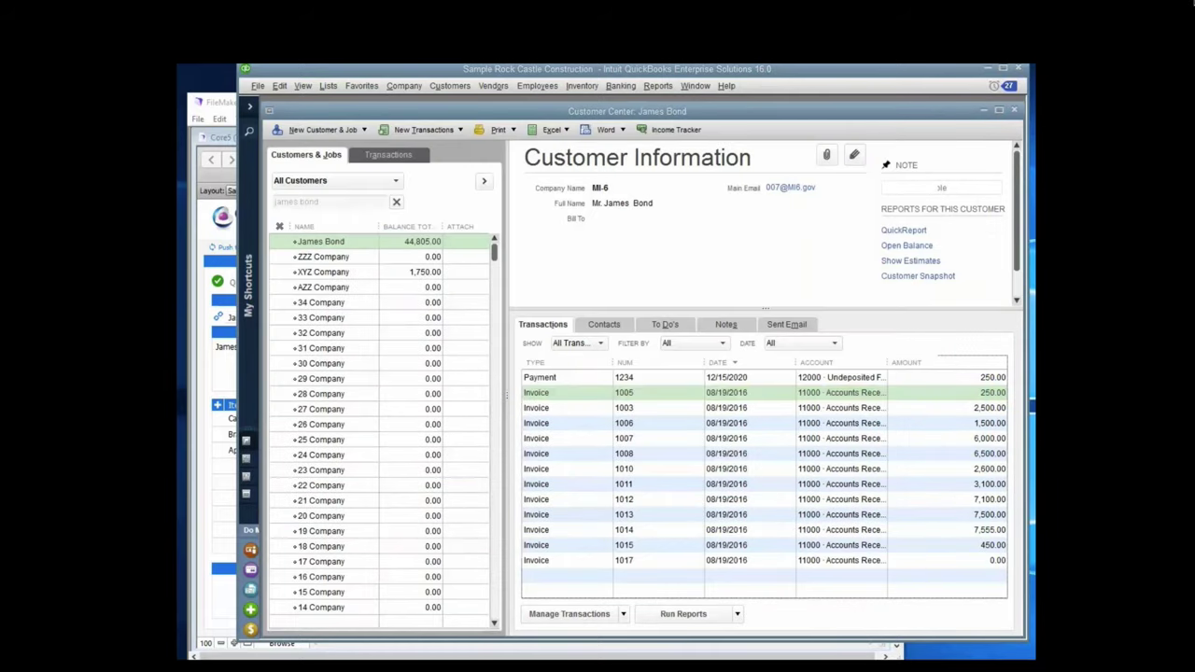